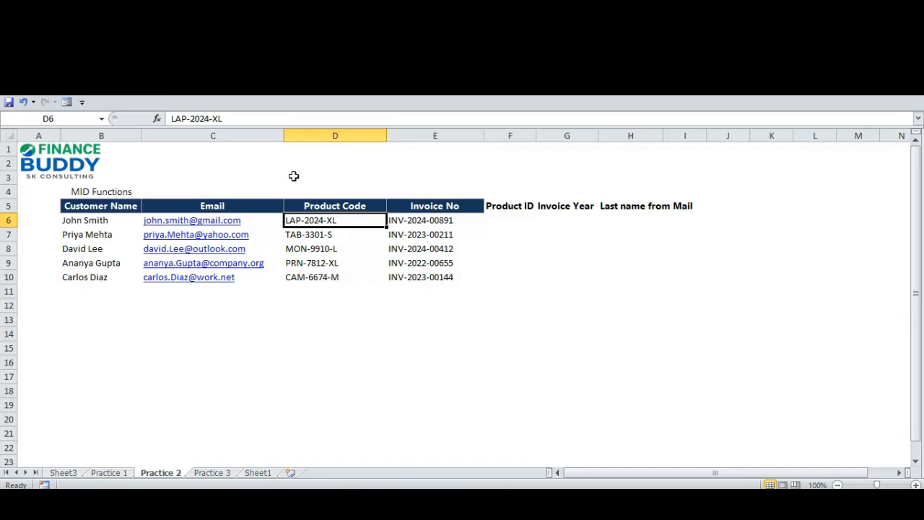
- Enter the formula =MID(D6,5,4) in F6 to extract the Product ID from the first product code
key("Right")
key("Right")
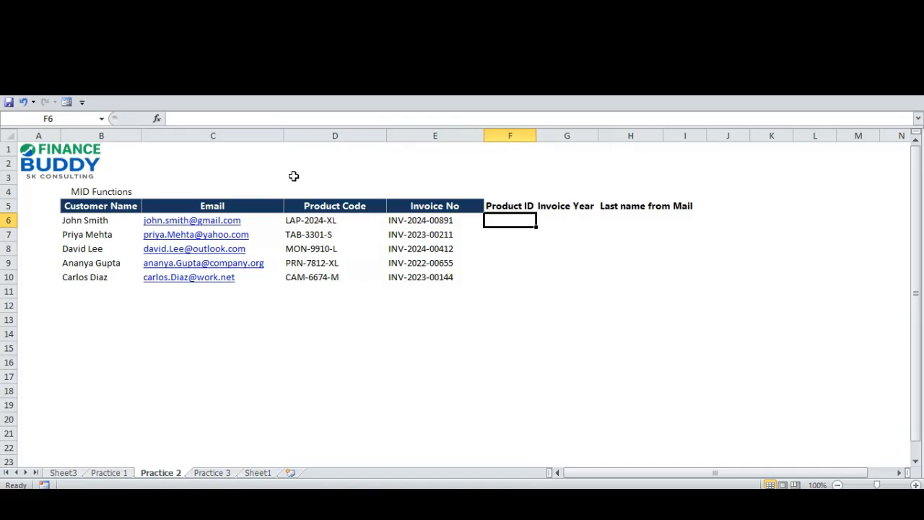
type("=mid")
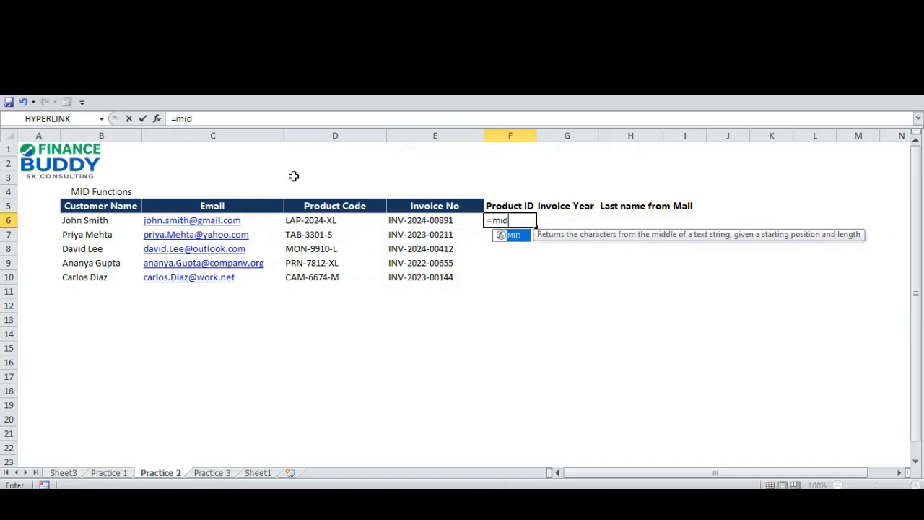
key("Tab")
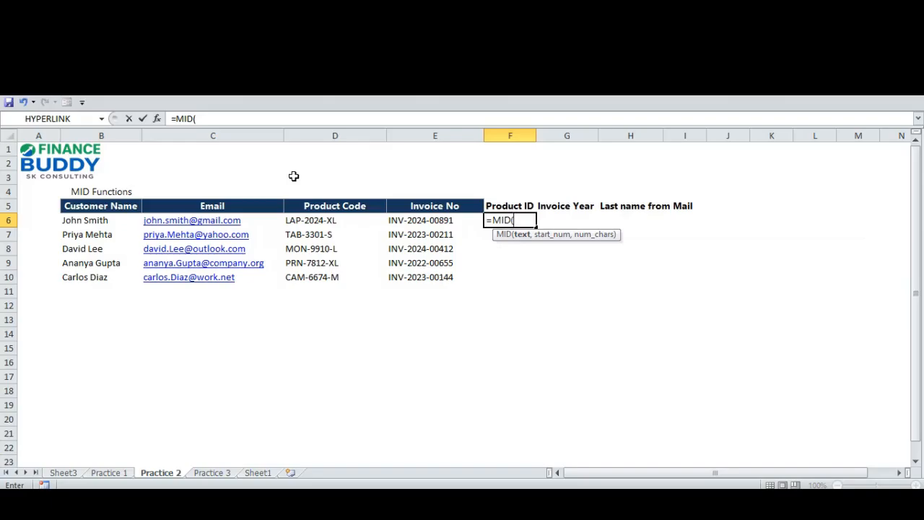
key("Left")
key("Left")
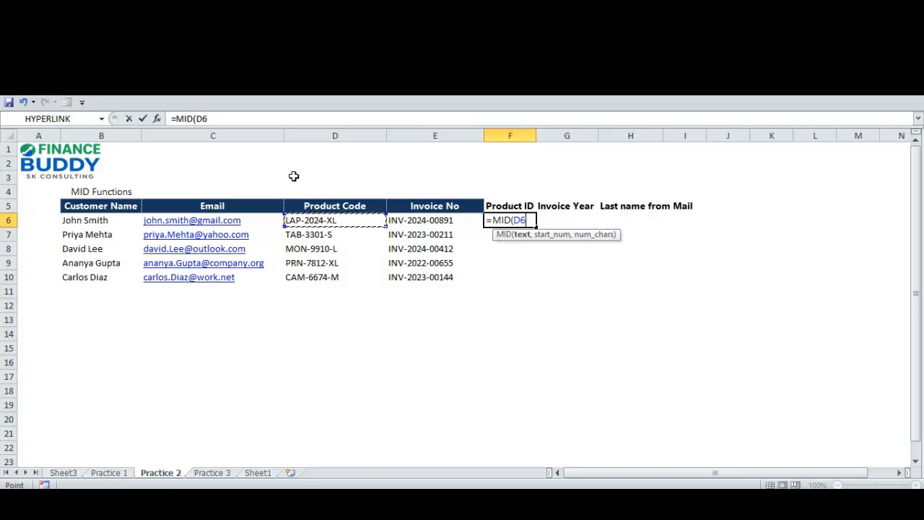
type(",")
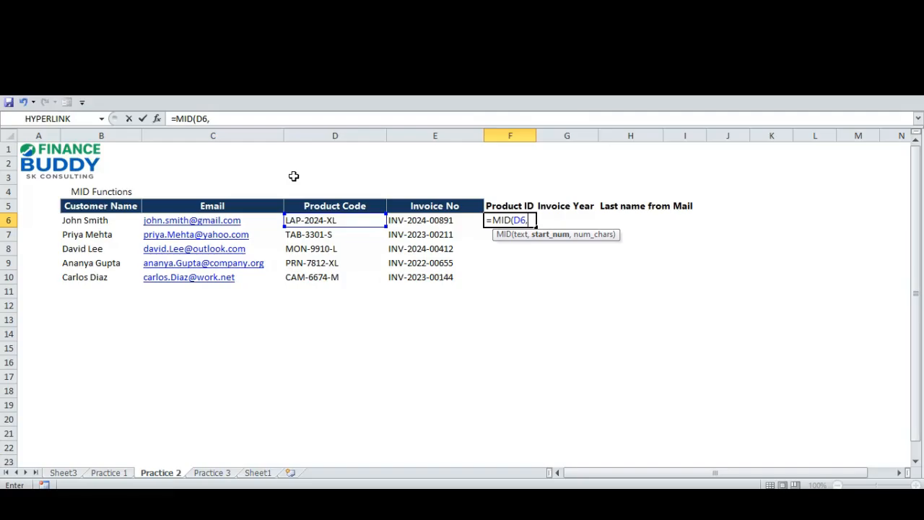
type("5,")
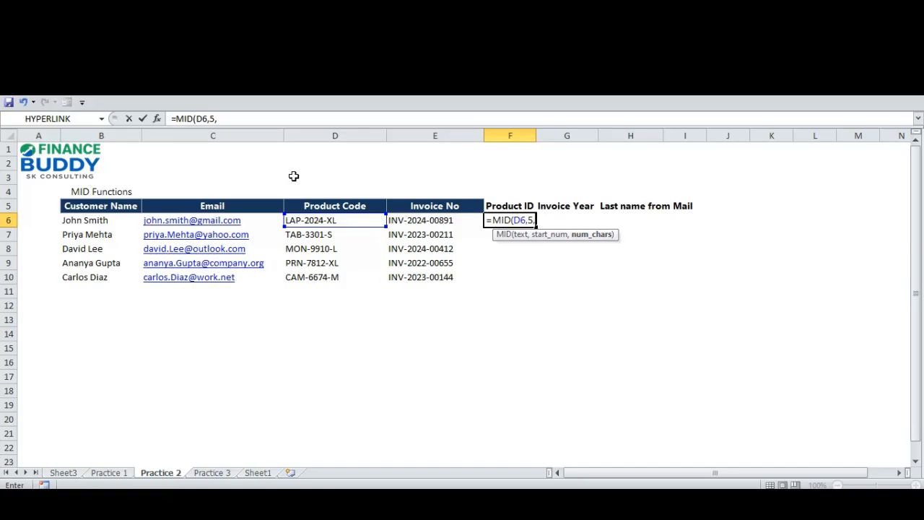
type("4)")
key("Return")
- Copy the Product ID formula from F6 to F7:F10
key("Up")
key("ctrl+c")
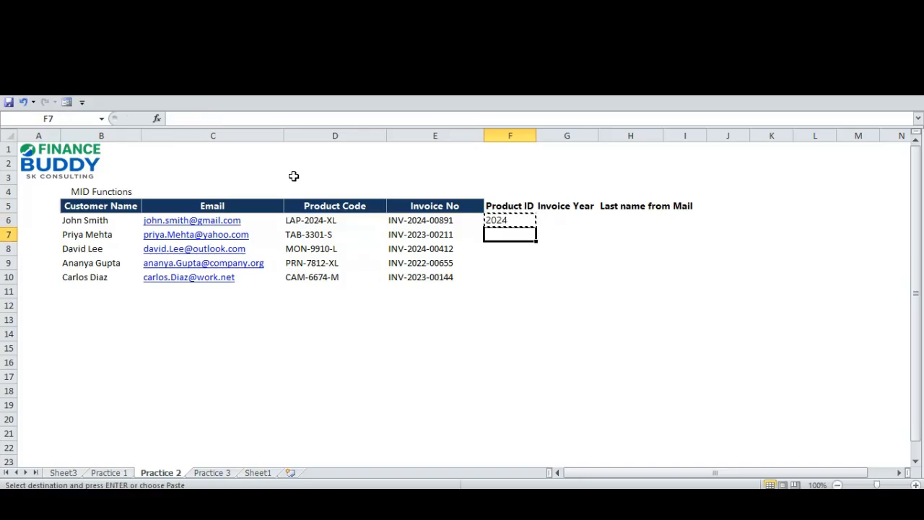
key("Down")
key("shift+Down")
key("shift+Down")
key("shift+Down")
key("Return")
- Check the Product ID formulas and results row by row in F6:F10
key("Up")
key("Down")
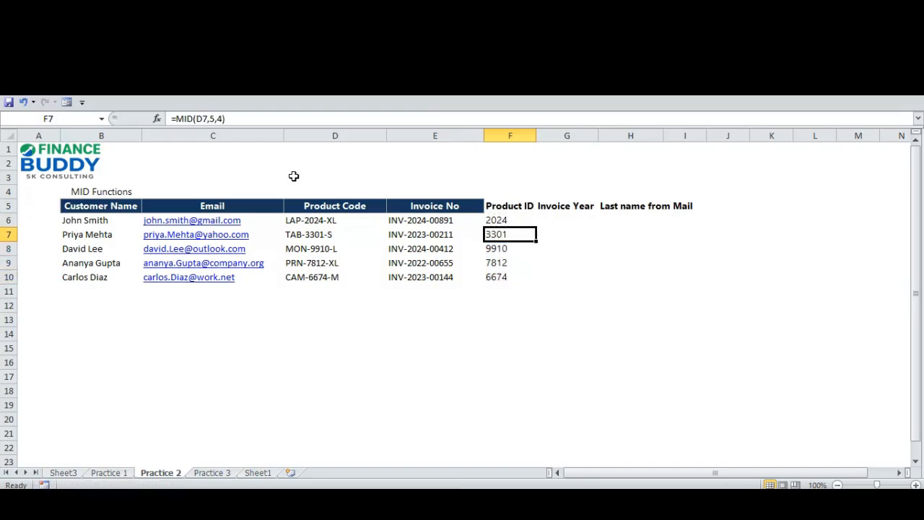
key("Down")
key("Down")
key("Down")
key("Up")
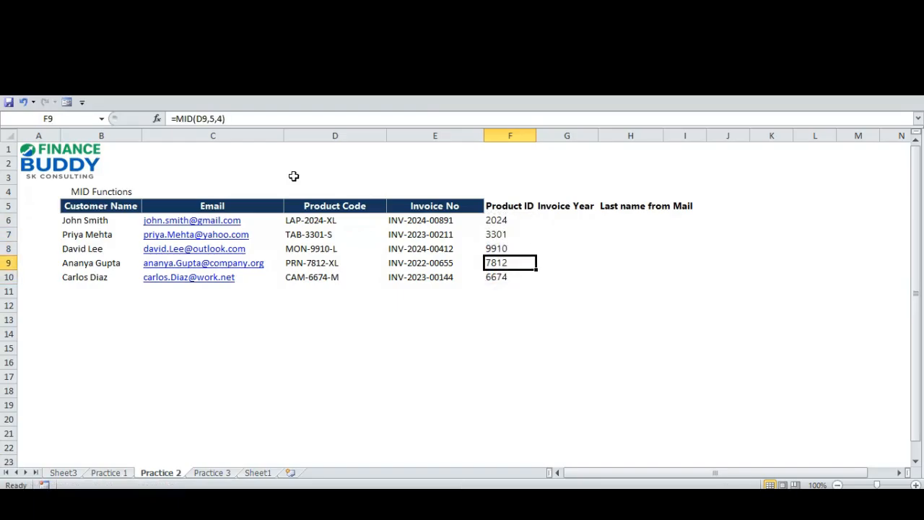
key("Up")
key("Up")
key("Up")
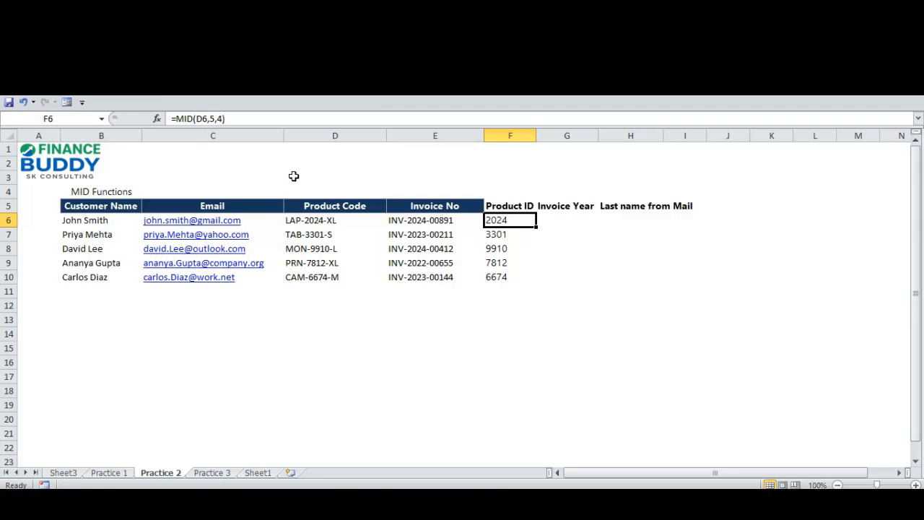
- Examine the invoice numbers in E6:E10 as the source for the Invoice Year column
key("Right")
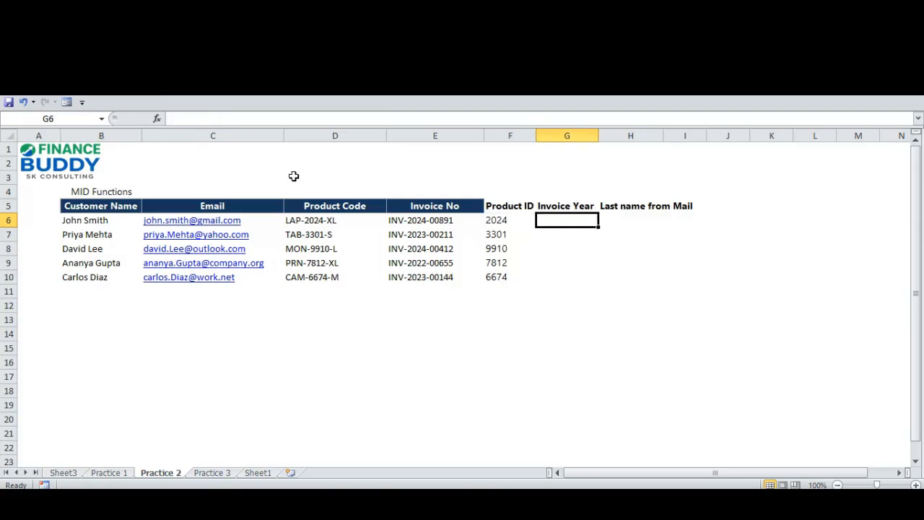
key("Left")
key("Left")
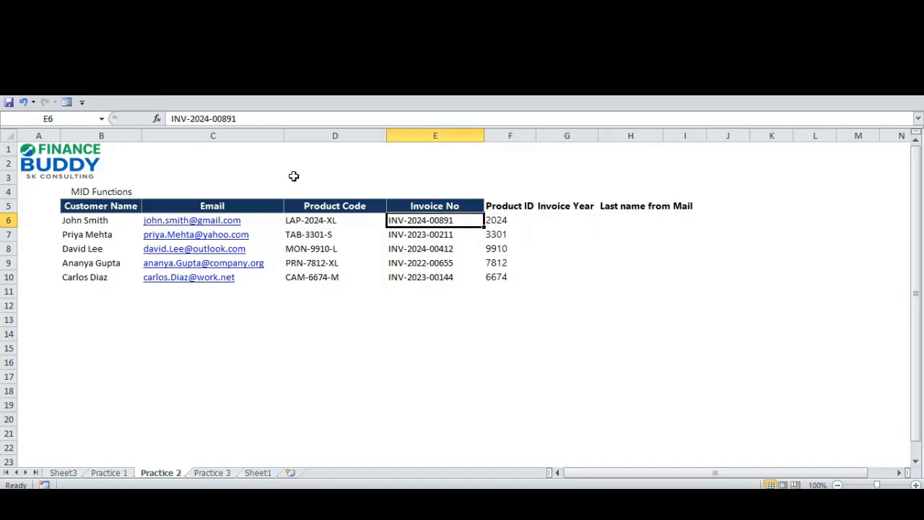
key("shift+Down")
key("shift+Down")
key("shift+Down")
key("shift+Down")
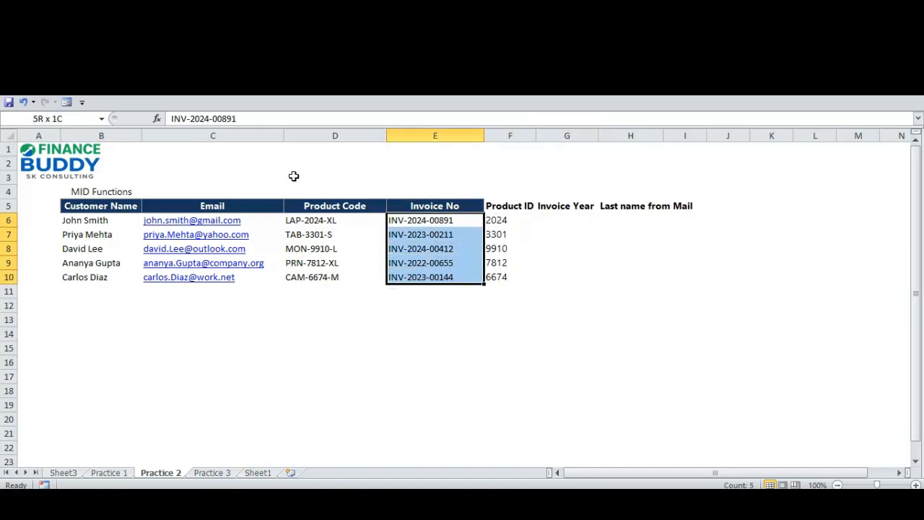
key("Right")
key("Right")
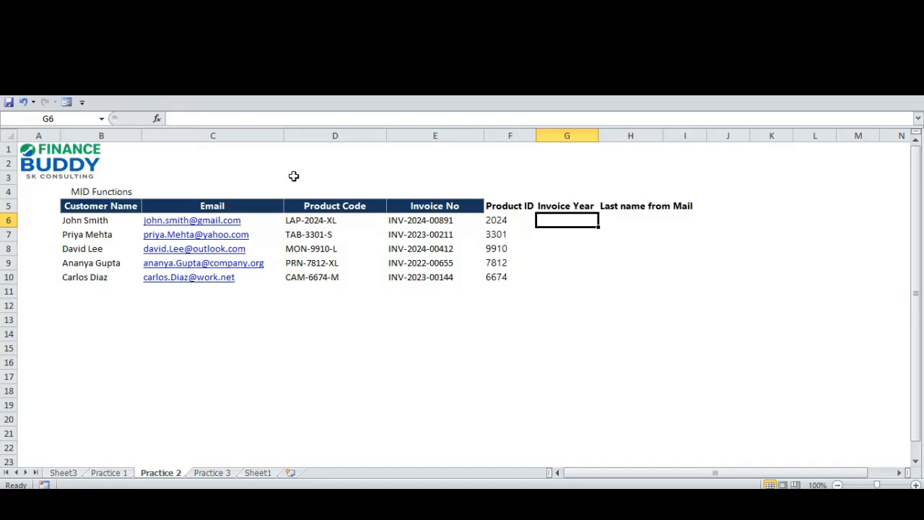
- Enter the formula =MID(E6,5,4) in G6 to extract the year from the first invoice number
key("Left")
key("Right")
type("=")
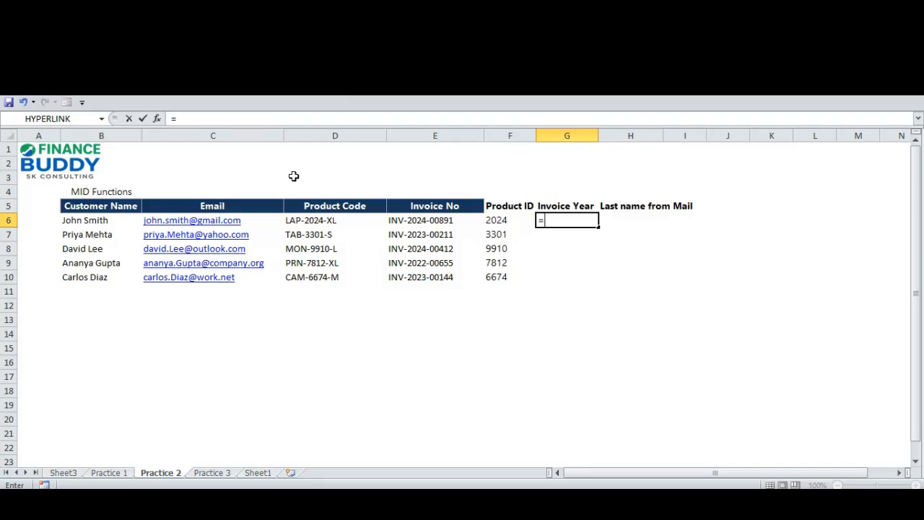
type("mid")
key("Tab")
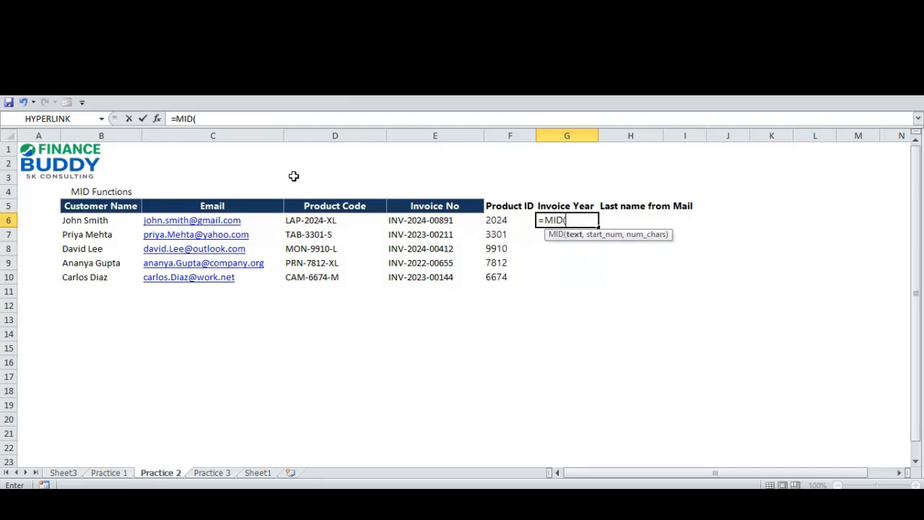
key("Left")
key("Left")
type(",")
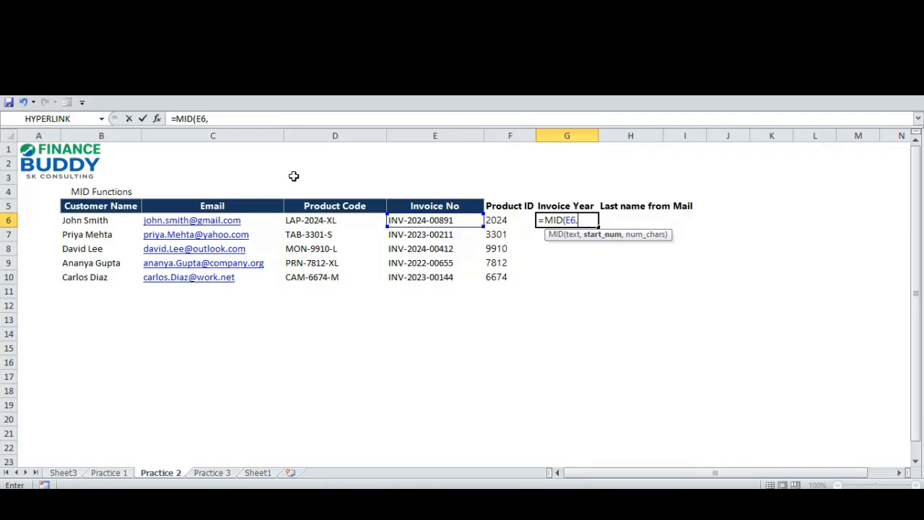
type("5,4")
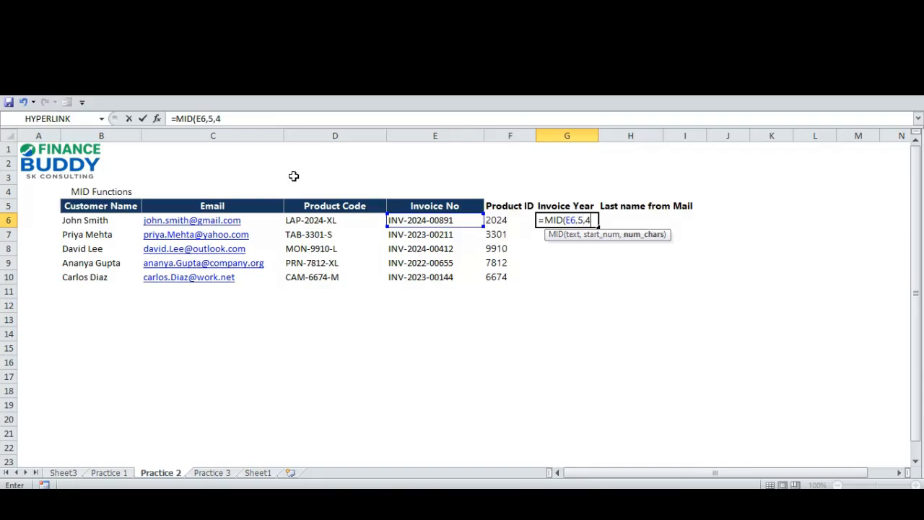
type(")")
key("Return")
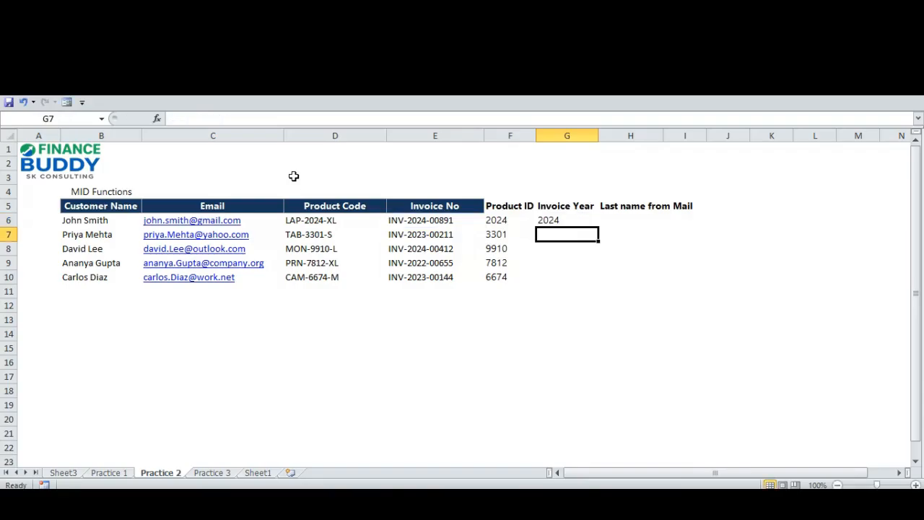
- Copy the Invoice Year formula from G6 to G7:G10
key("Left")
key("Up")
key("Right")
key("ctrl+c")
key("Down")
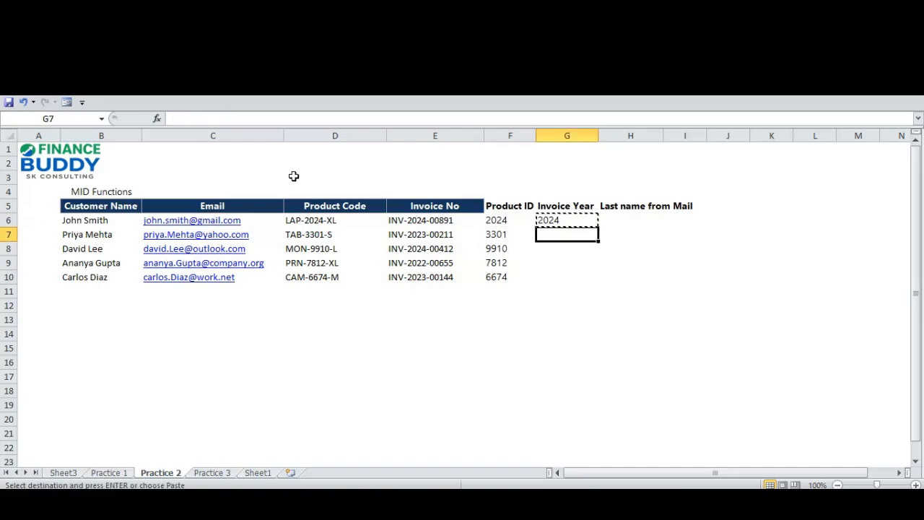
key("shift+Down")
key("shift+Down")
key("shift+Down")
key("ctrl+v")
key("Escape")
- Replace the first hyphen of the invoice number in E6 with a backslash
key("Left")
key("Up")
key("Left")
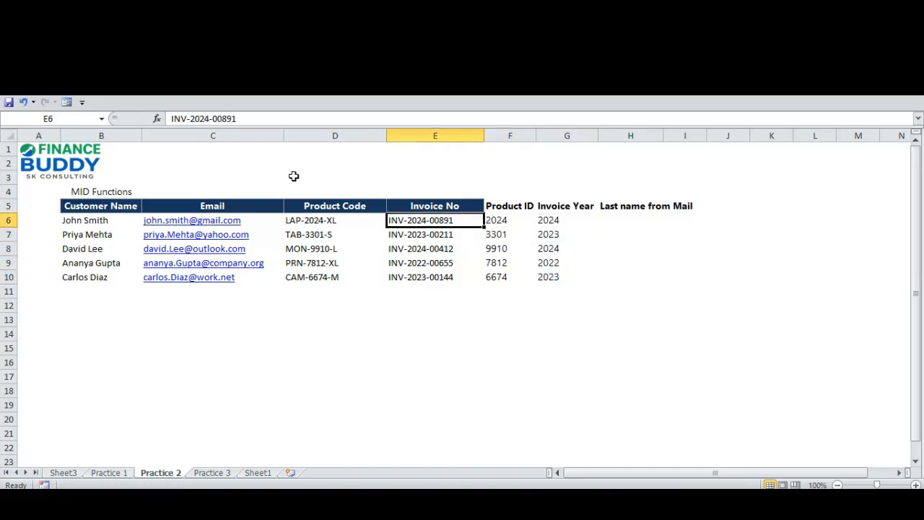
key("F2")
key("Left")
key("Left")
key("Left")
key("Left")
key("Left")
key("Left")
key("Left")
key("Left")
key("Left")
key("Left")
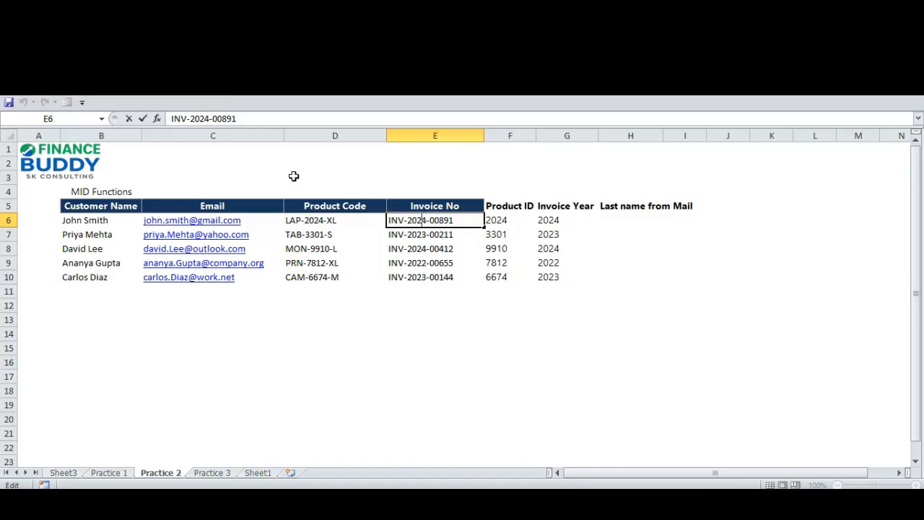
key("BackSpace")
type("\\")
key("Return")
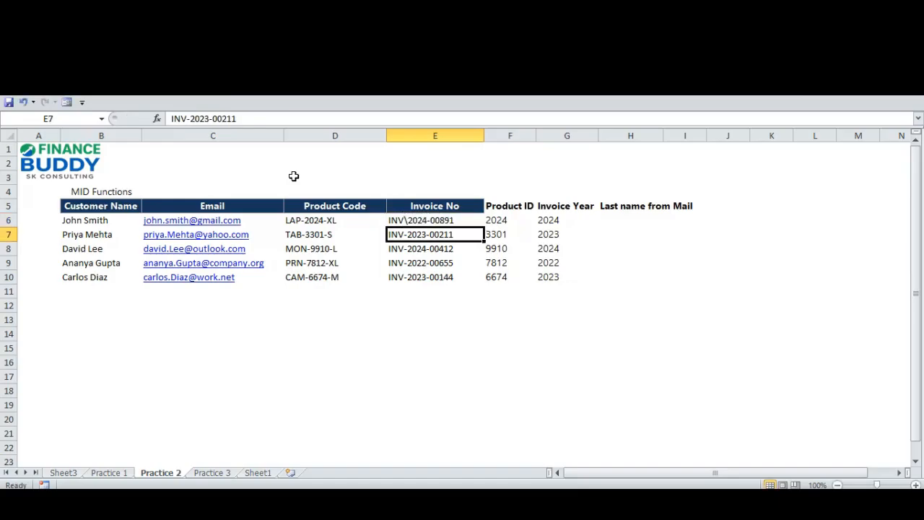
- Remove the separator between INV and the year from the invoice number in E6
key("Up")
key("F2")
key("Home")
key("Right")
key("Right")
key("Right")
key("Right")
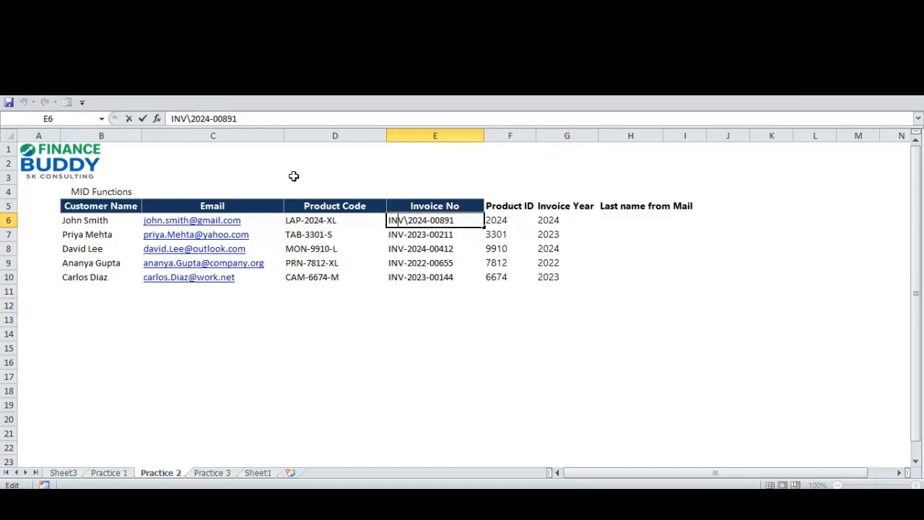
key("BackSpace")
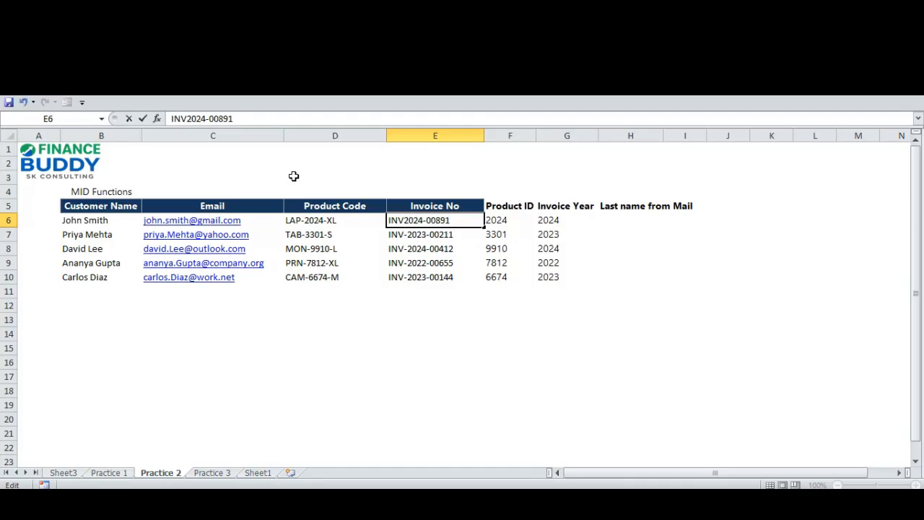
key("Return")
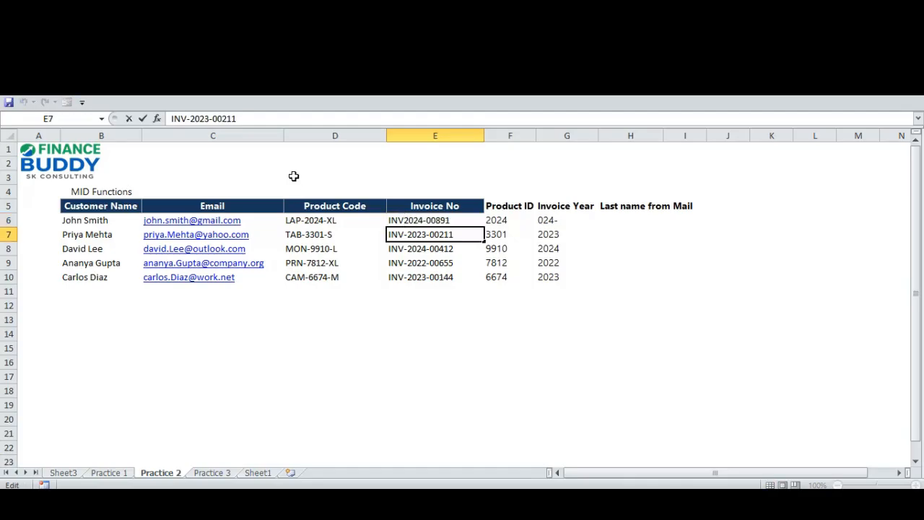
- Delete the hyphen between INV and the year in the E7 invoice number
key("Home")
key("Right")
key("Right")
key("Right")
key("Right")
key("BackSpace")
key("Return")
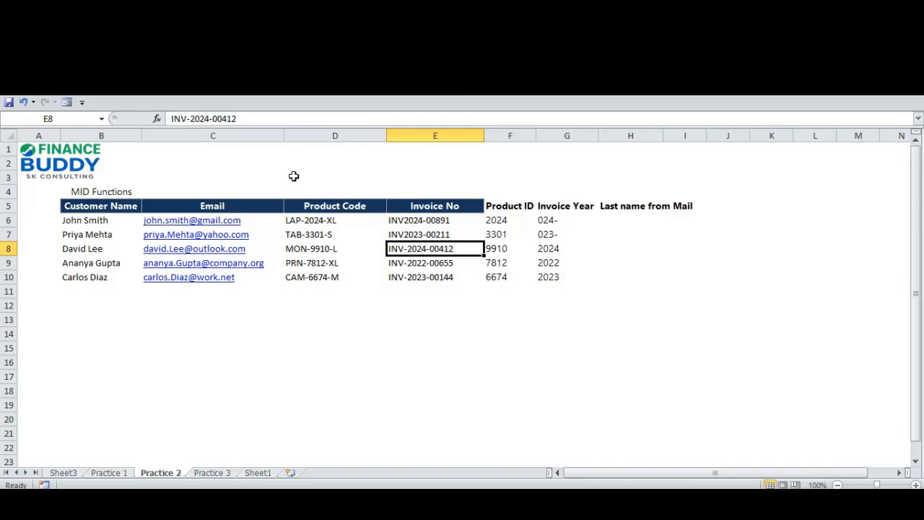
- Delete the hyphen between INV and the year in the E8 invoice number
key("F2")
key("Home")
key("Right")
key("Right")
key("Right")
key("Right")
key("BackSpace")
key("Return")
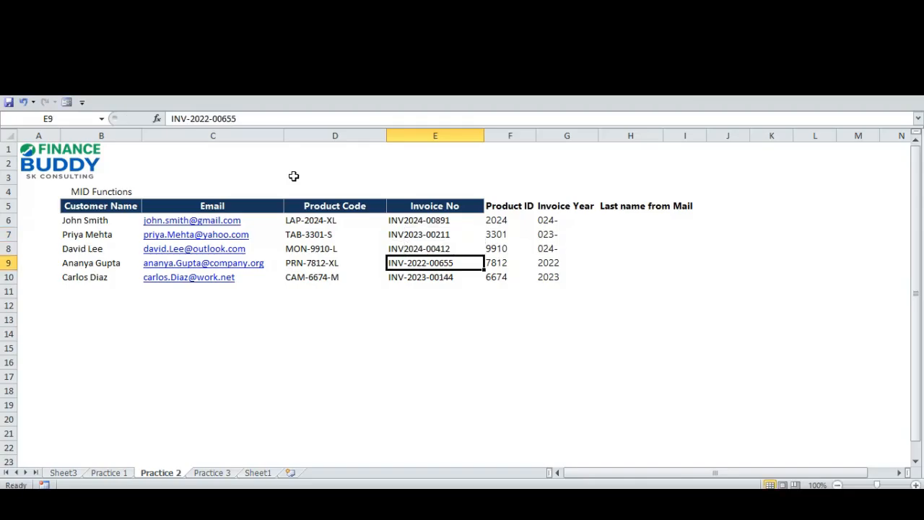
- Delete the hyphen between INV and the year in the E9 invoice number
key("F2")
key("Home")
key("Right")
key("Right")
key("Right")
key("Right")
key("BackSpace")
key("Return")
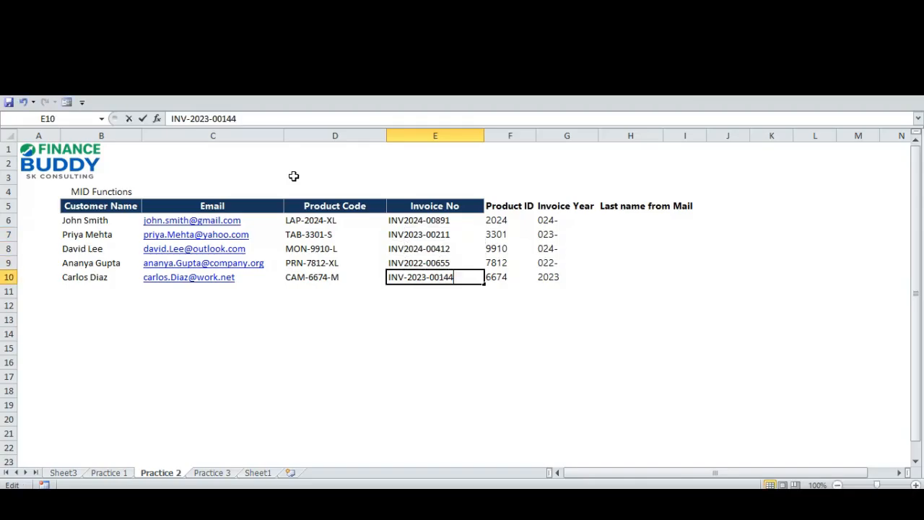
- Delete the hyphen between INV and the year in the E10 invoice number
key("F2")
key("Home")
key("Right")
key("Right")
key("Right")
key("Right")
key("Right")
key("Right")
key("Right")
key("Right")
key("Right")
key("BackSpace")
key("Return")
- Change the start position in the G6 Invoice Year formula to 4, making it =MID(E6,4,4)
key("Up")
key("Right")
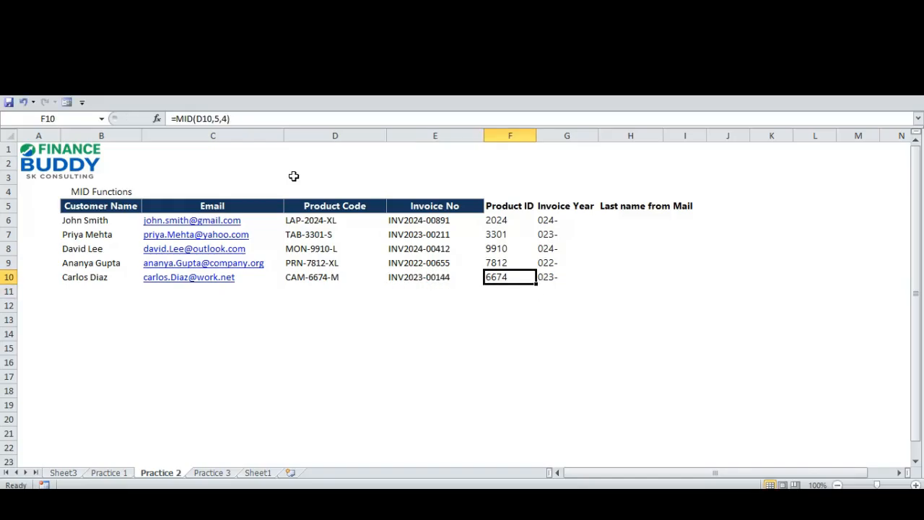
key("Up")
key("Right")
key("Down")
key("Up")
key("Up")
key("Up")
key("Up")
key("F2")
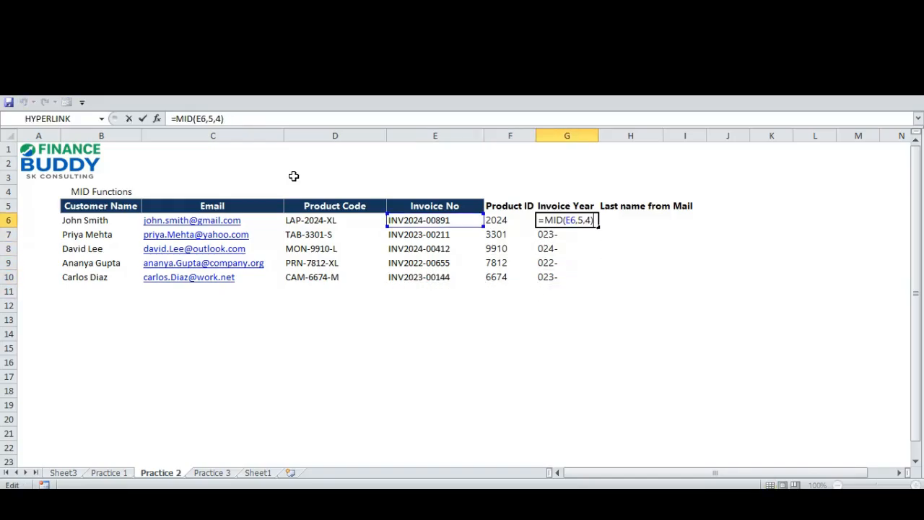
key("Left")
key("Left")
key("Left")
key("shift+Left")
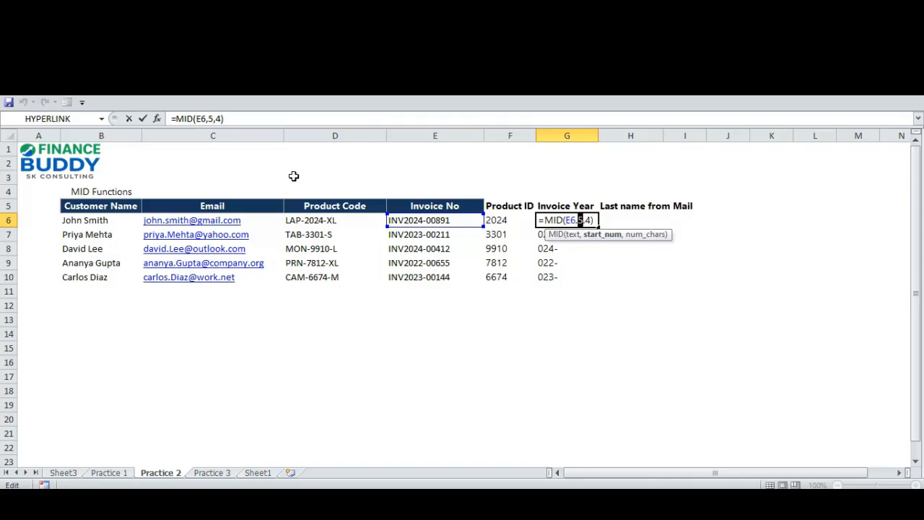
type("4")
key("Return")
- Copy the revised Invoice Year formula from G6 over G7:G10
key("Up")
key("ctrl+c")
key("Down")
key("shift+Down")
key("shift+Down")
key("shift+Down")
key("Return")
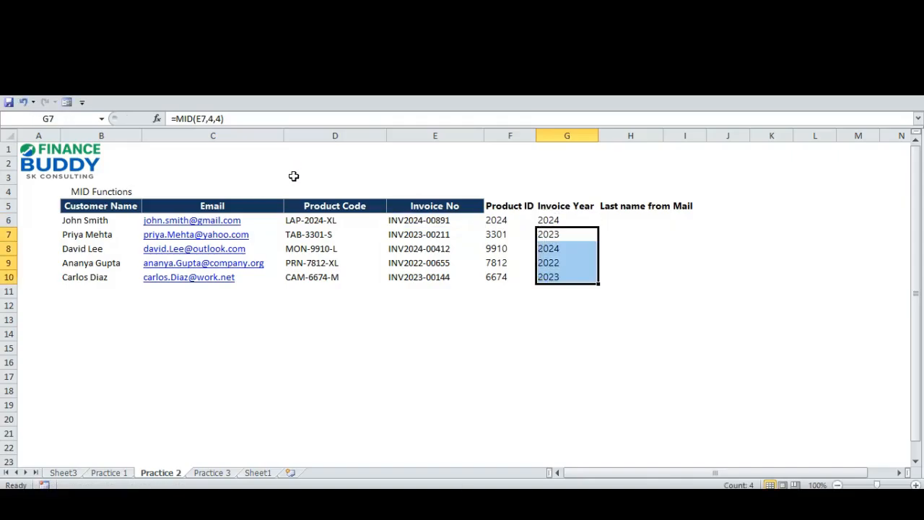
key("Up")
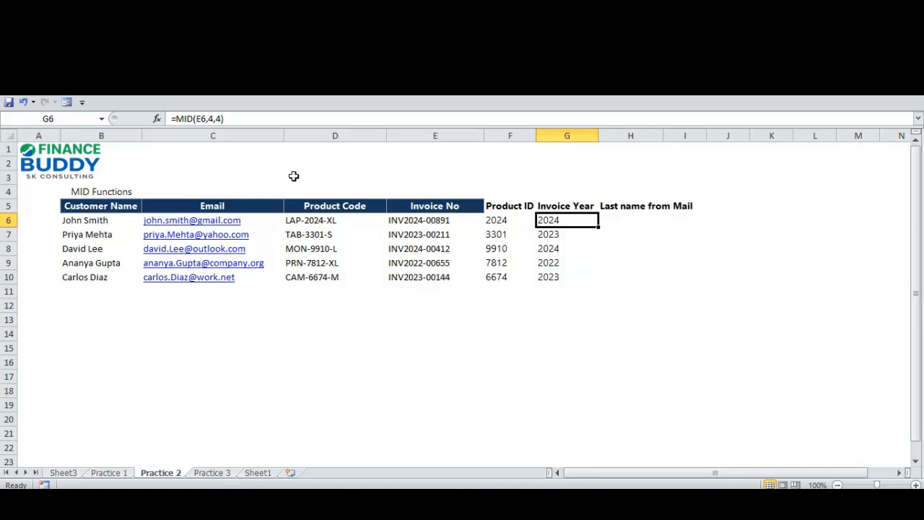
key("Left")
key("Left")
key("Left")
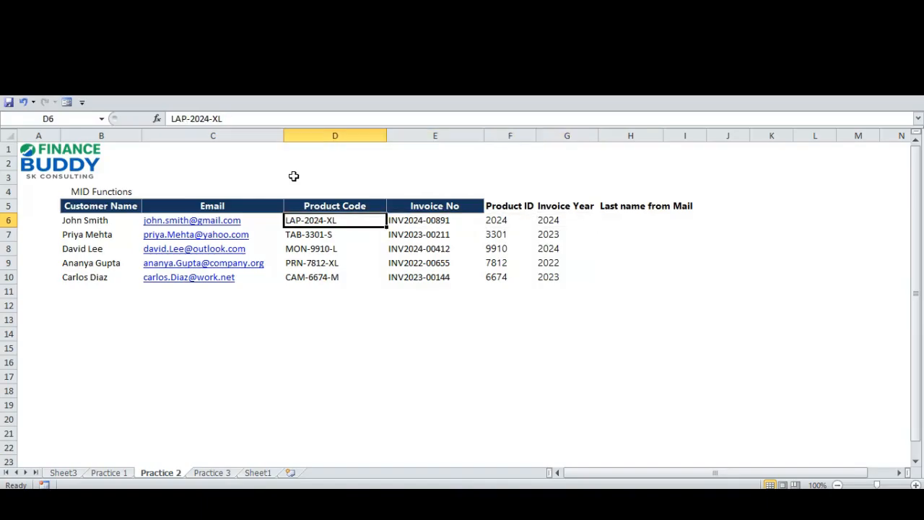
- Examine the email addresses in C6:C10, looking at the last name between the dot and the @ sign
key("Right")
key("Left")
key("Left")
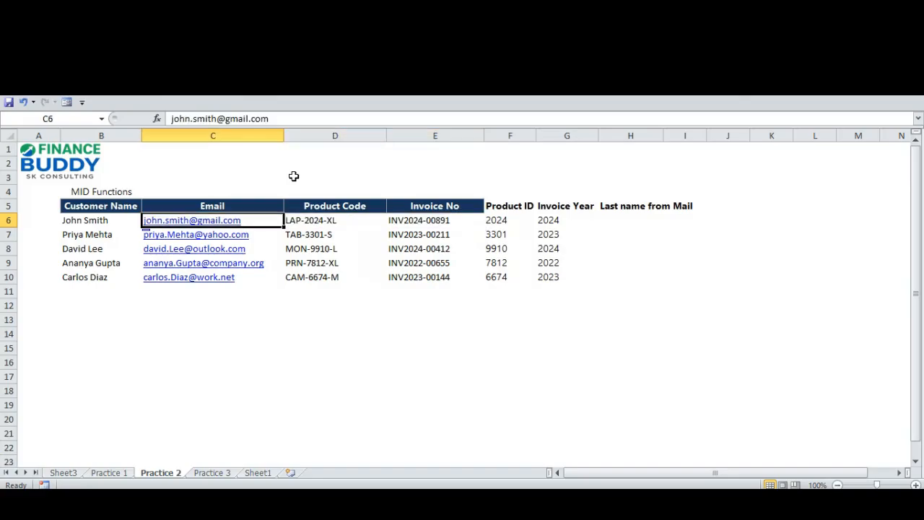
key("shift+Down")
key("shift+Down")
key("shift+Down")
key("shift+Down")
key("Up")
key("Down")
key("shift+Down")
key("shift+Down")
key("shift+Down")
key("shift+Down")
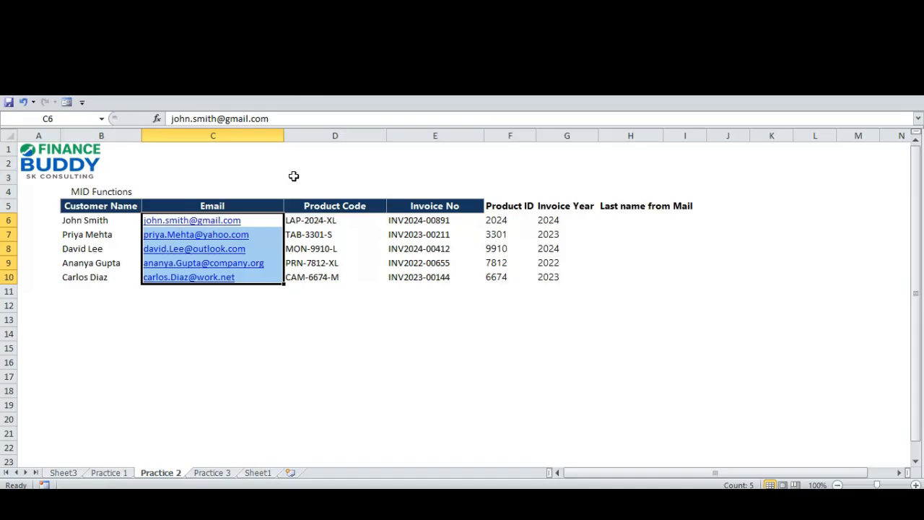
key("Up")
key("Down")
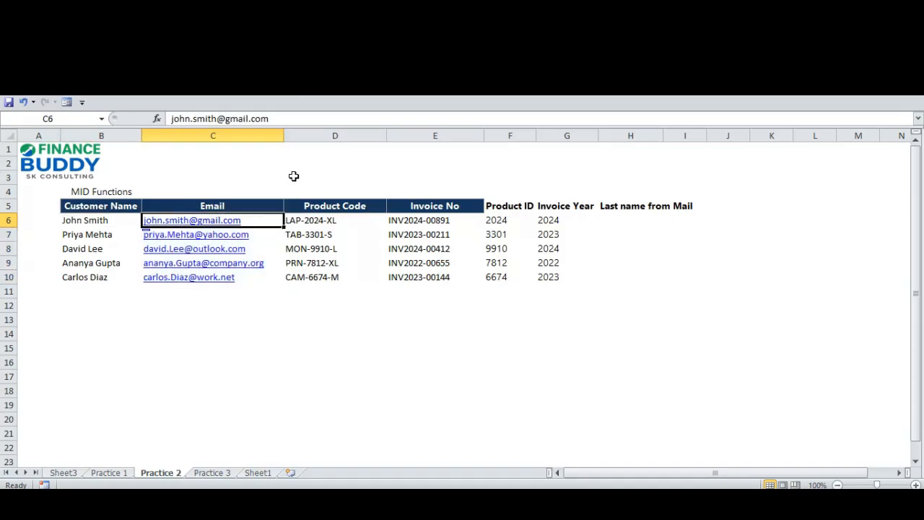
key("Down")
key("Down")
key("Down")
key("Down")
key("Up")
key("Up")
key("Up")
key("Up")
key("Down")
key("Down")
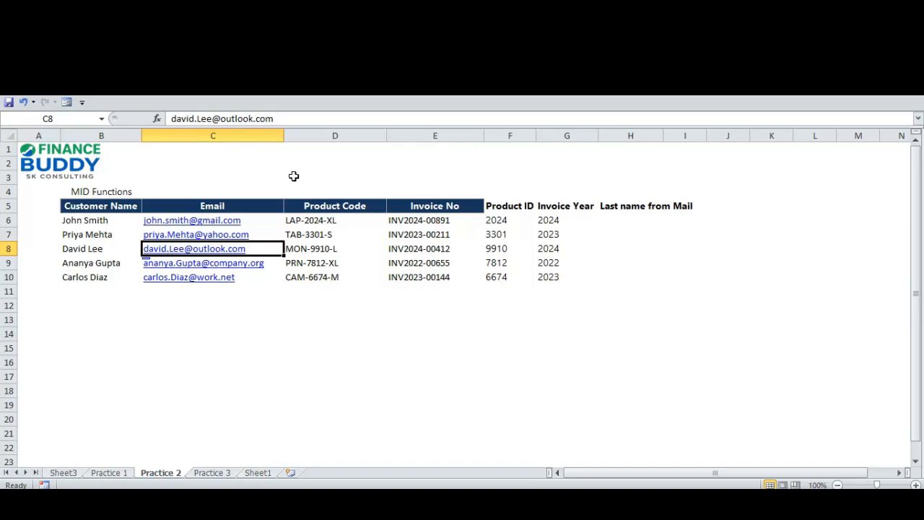
- Go to cell H6, the first empty cell under the Last name from Mail heading
key("Right")
key("Right")
key("Right")
key("Right")
key("Right")
key("Up")
key("Up")
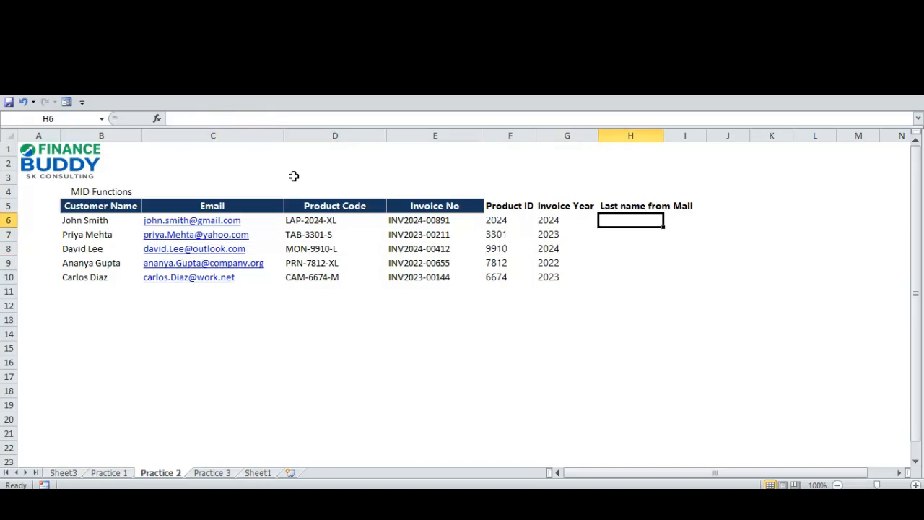
type("=mi")
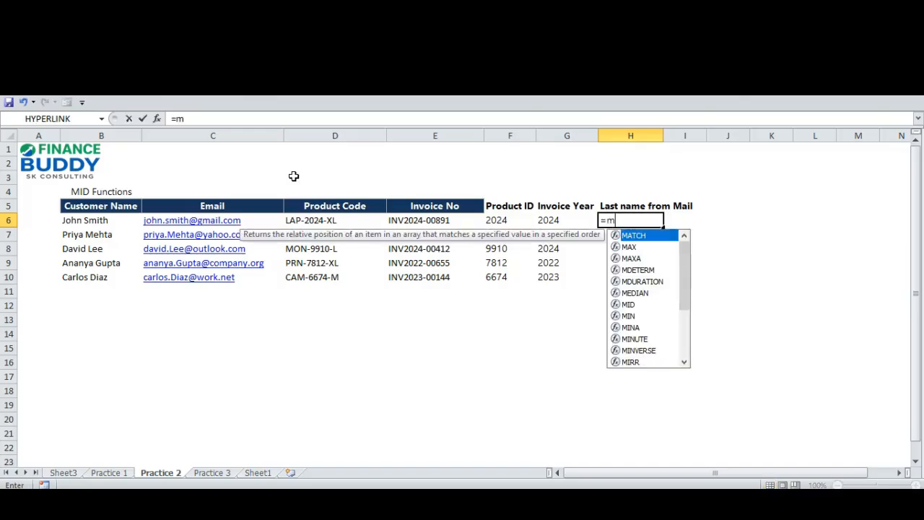
key("Escape")
key("Escape")
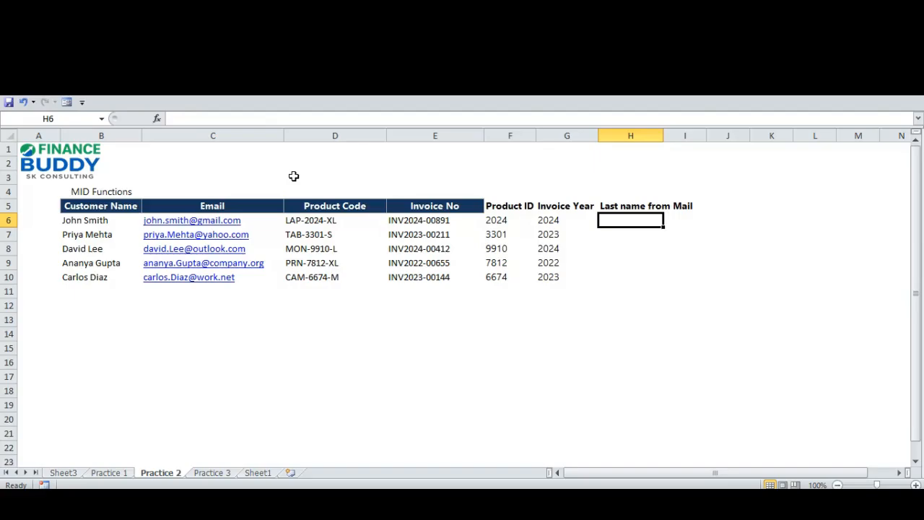
- Start a MID formula in H6 with the email in C6 as its text argument
type("=MID(")
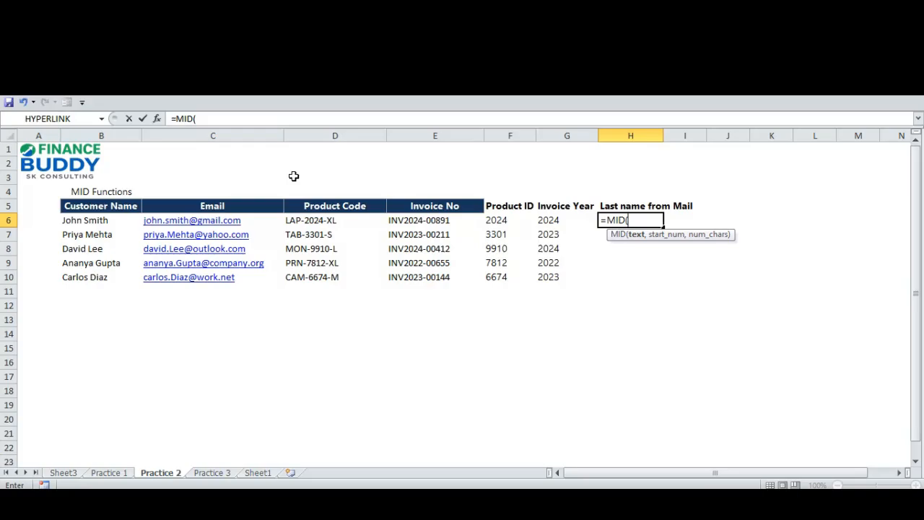
key("Left")
key("Left")
key("Left")
key("Left")
key("Left")
key("Left")
key("Right")
type(",")
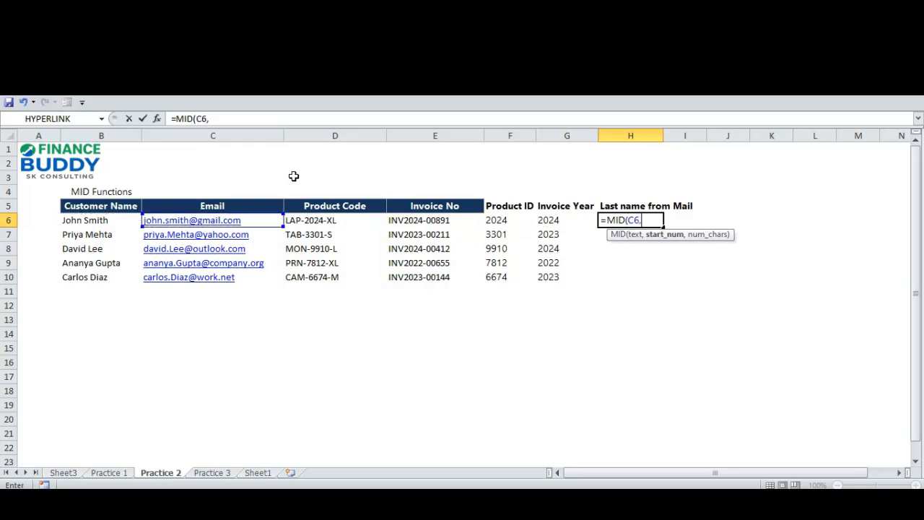
- Give the H6 MID formula the start position FIND(".",C6)+1 and begin its character count with a FIND function
type("FIND(")
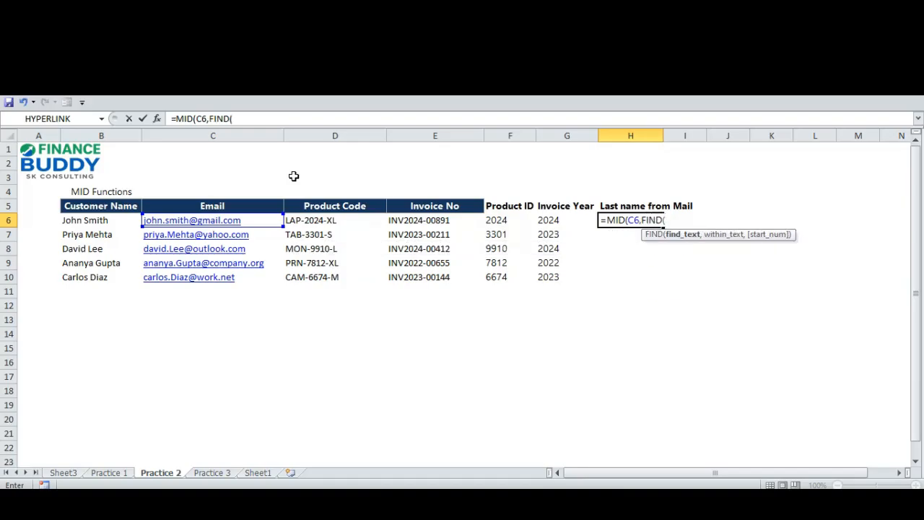
type("\".\"")
type(",")
key("Left")
key("ctrl+Left")
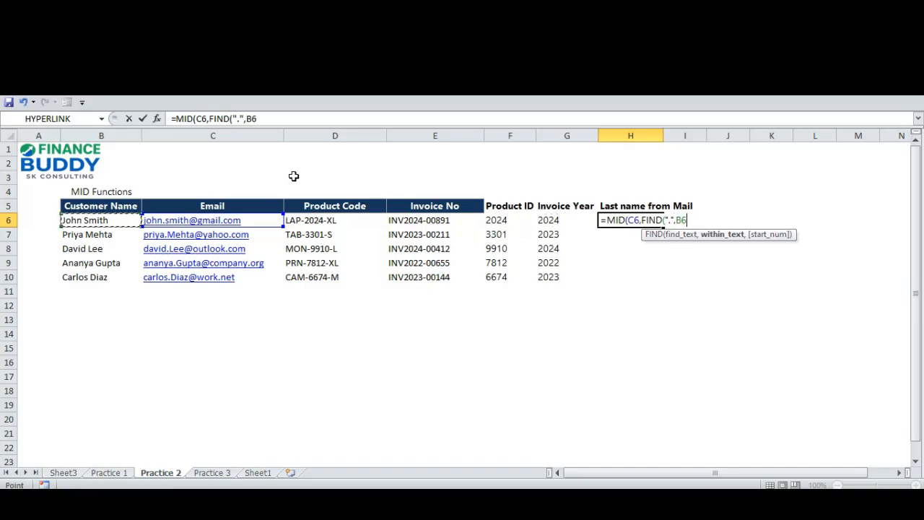
key("Right")
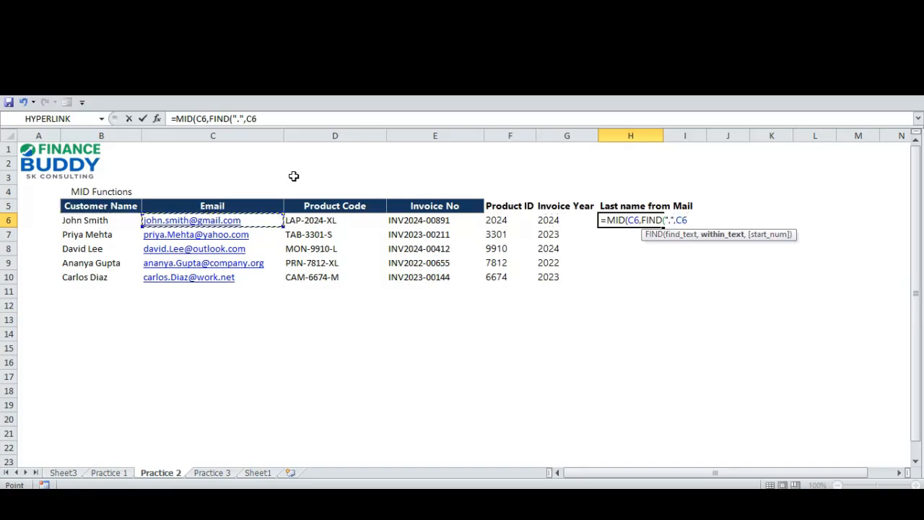
type(")")
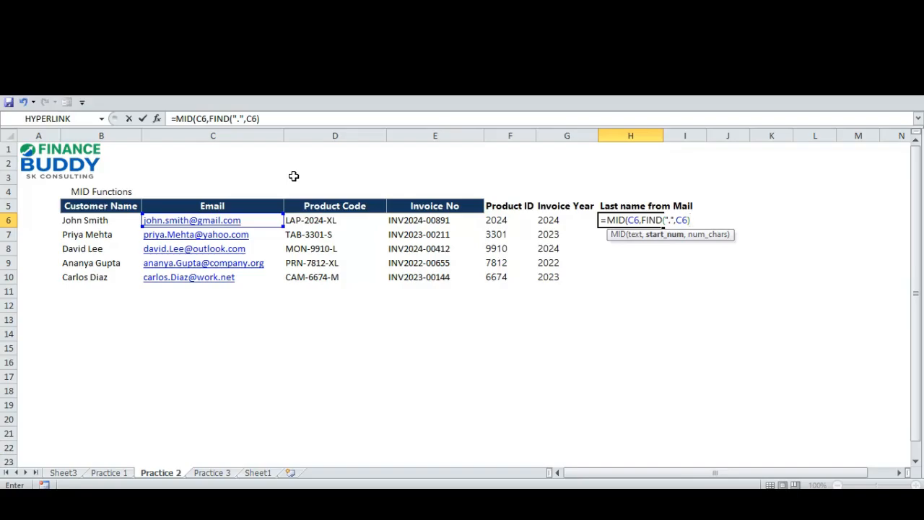
type("+1,FIND(")
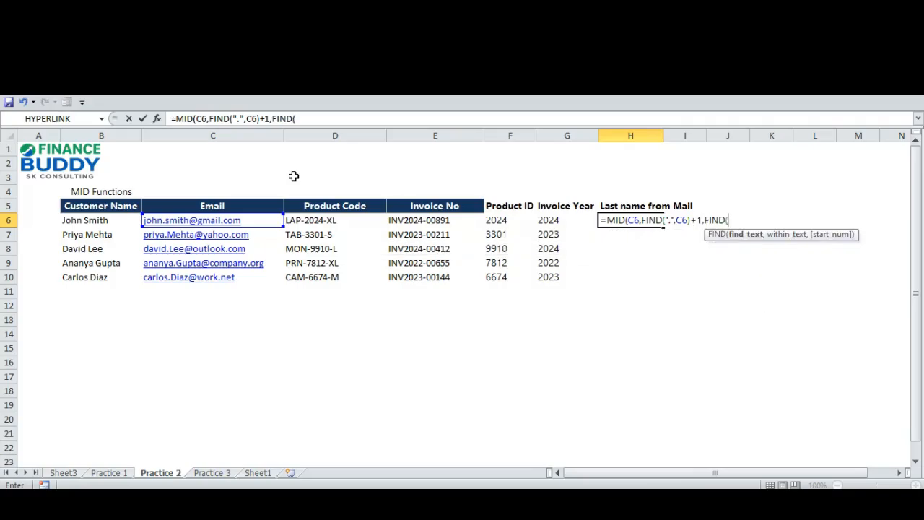
- Complete the FIND in the H6 formula's character count as FIND("@",C6)
type("\"@\",")
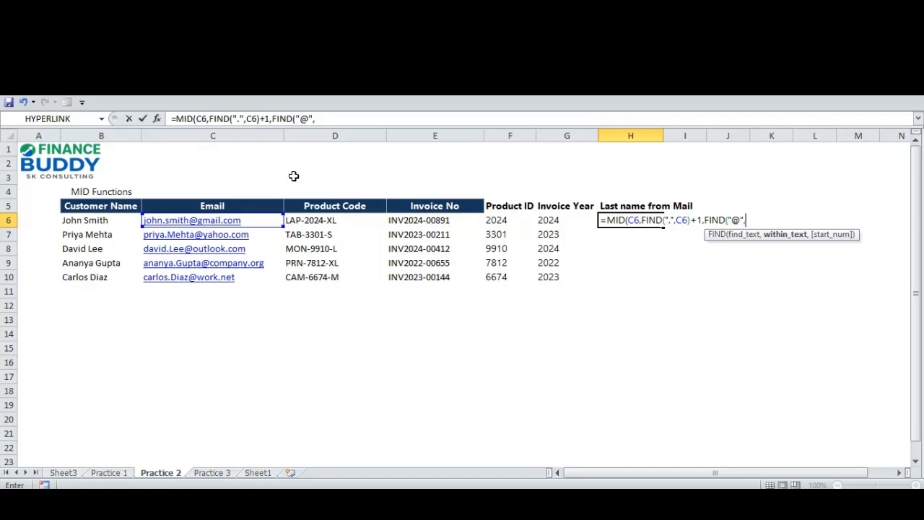
key("ctrl+Left")
key("Right")
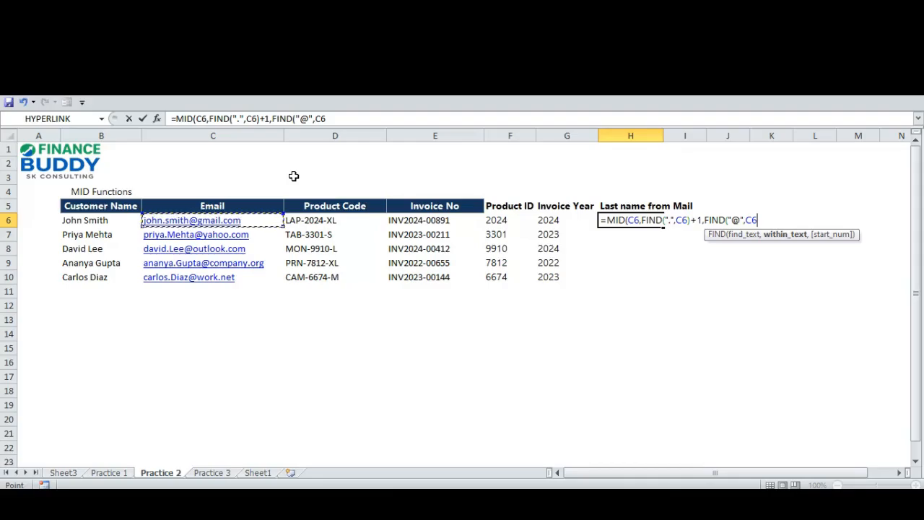
type(")")
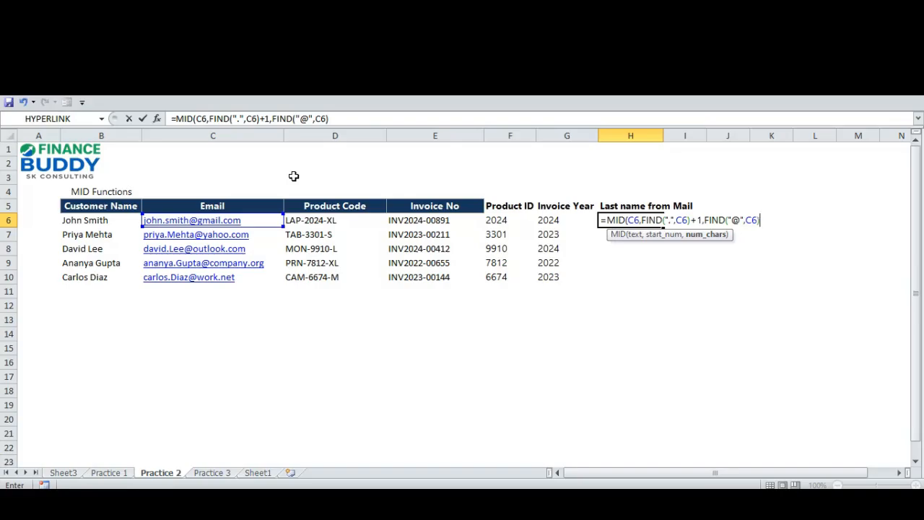
- Subtract FIND(".",C6) and 1 from the character count, completing H6 as =MID(C6,FIND(".",C6)+1,FIND("@",C6)-FIND(".",C6)-1)
type("-Find")
key("Tab")
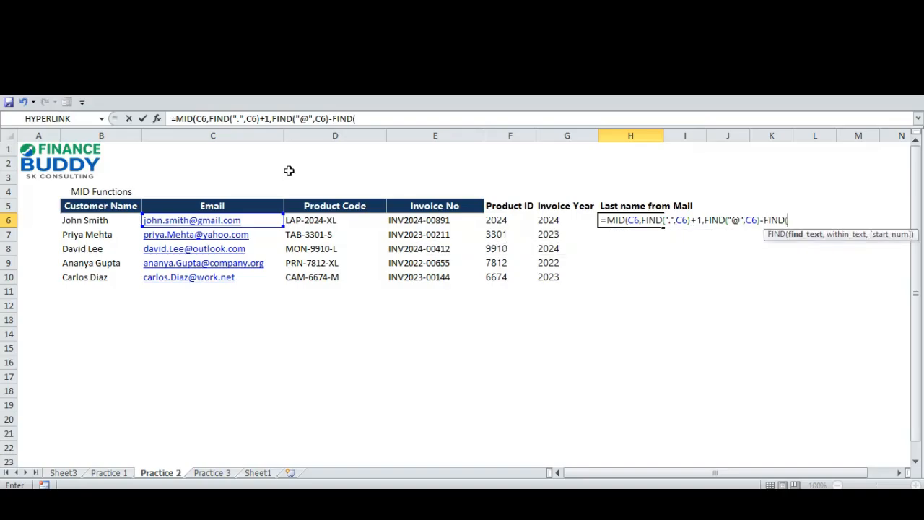
type("\".\"")
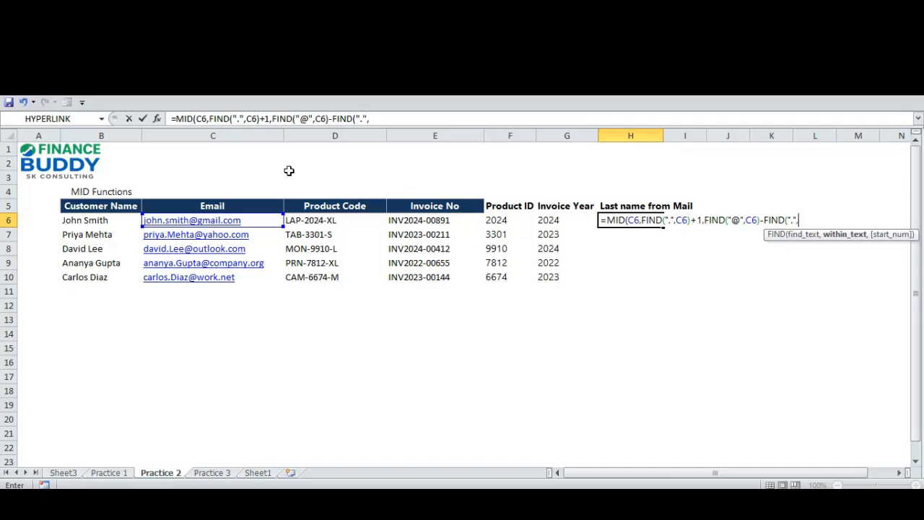
type(",")
key("Left")
key("Left")
key("Left")
key("Left")
key("Left")
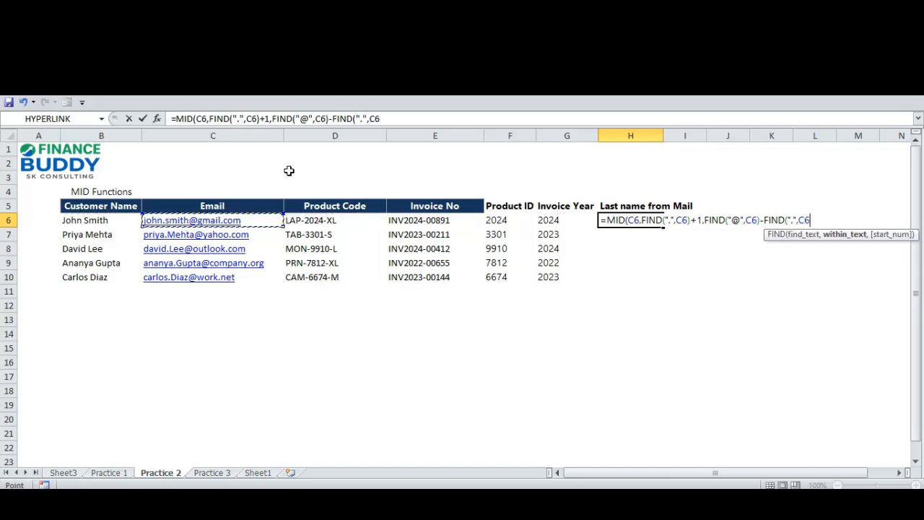
type(")")
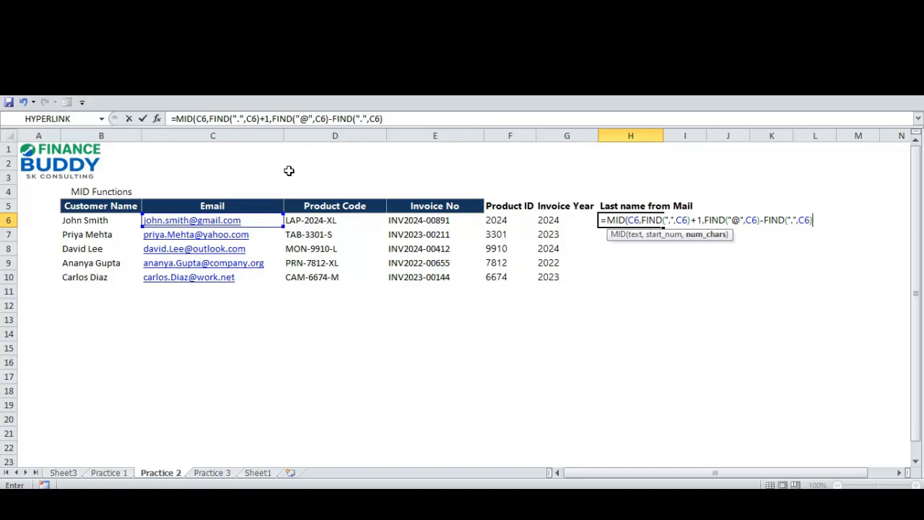
type("-1)")
key("Return")
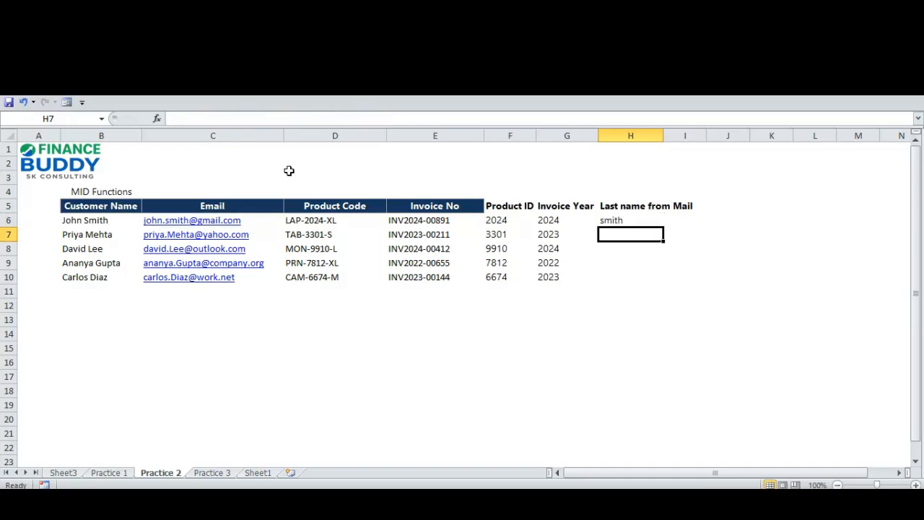
- Copy the last-name formula from H6 to H7:H10
key("Up")
key("ctrl+c")
key("Down")
key("shift+Down")
key("shift+Down")
key("shift+Down")
key("Return")
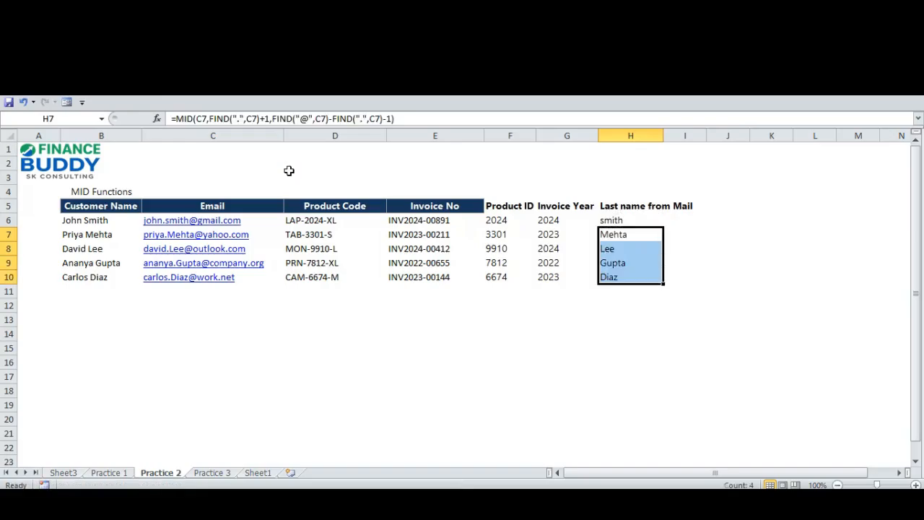
- Check the extracted last names in H6:H10 and inspect the formula in H6 without changing it
key("Up")
key("Down")
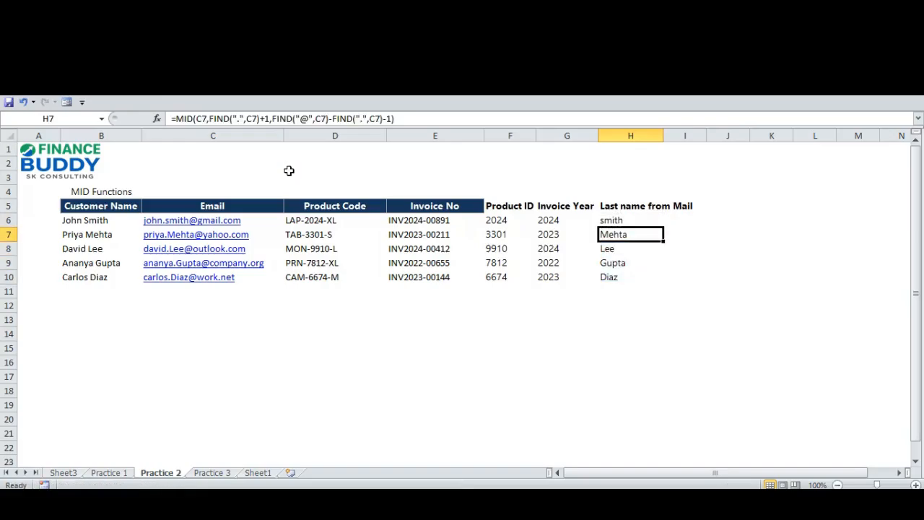
key("Down")
key("Down")
key("Down")
key("Up")
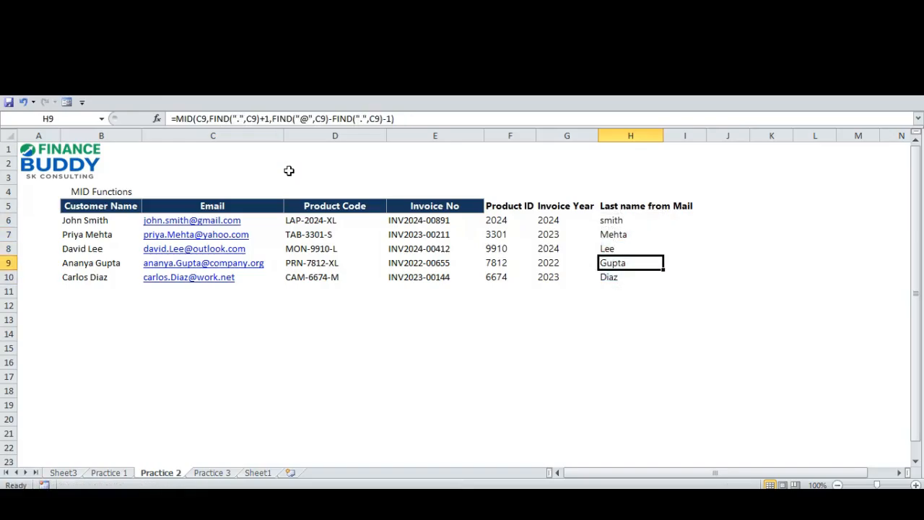
key("Up")
key("Up")
key("Up")
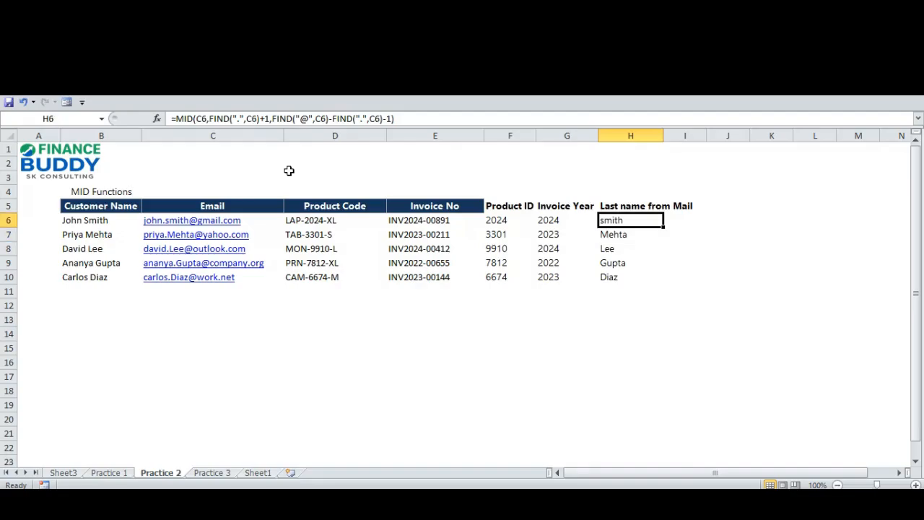
key("F2")
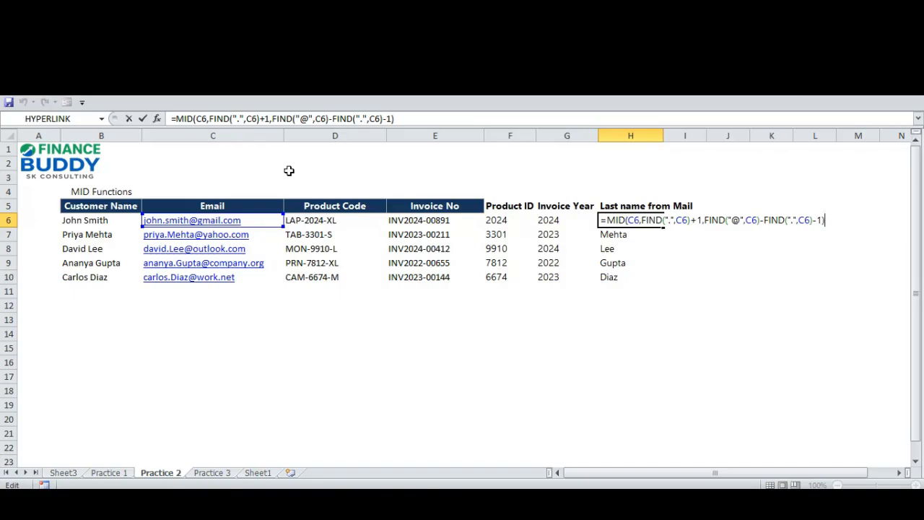
key("Escape")
- Inspect the text, start position and character count arguments of the Invoice Year formula in G6
key("Left")
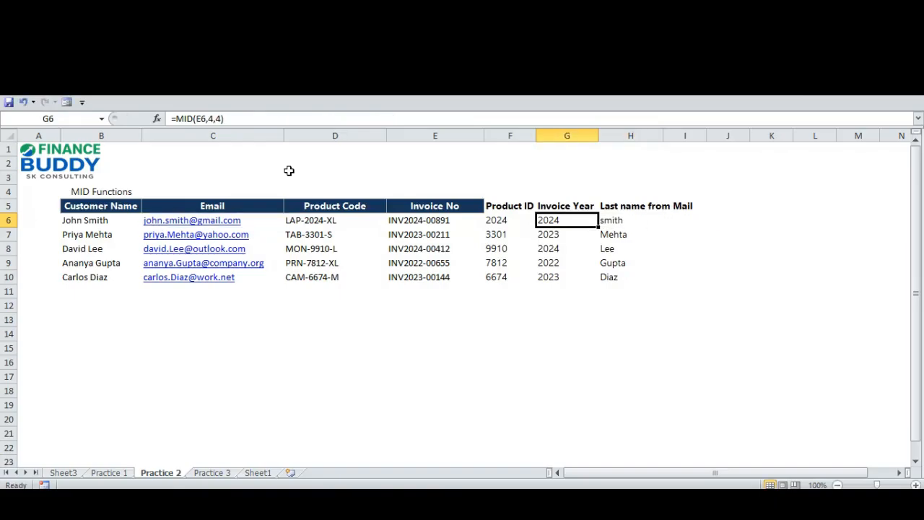
key("F2")
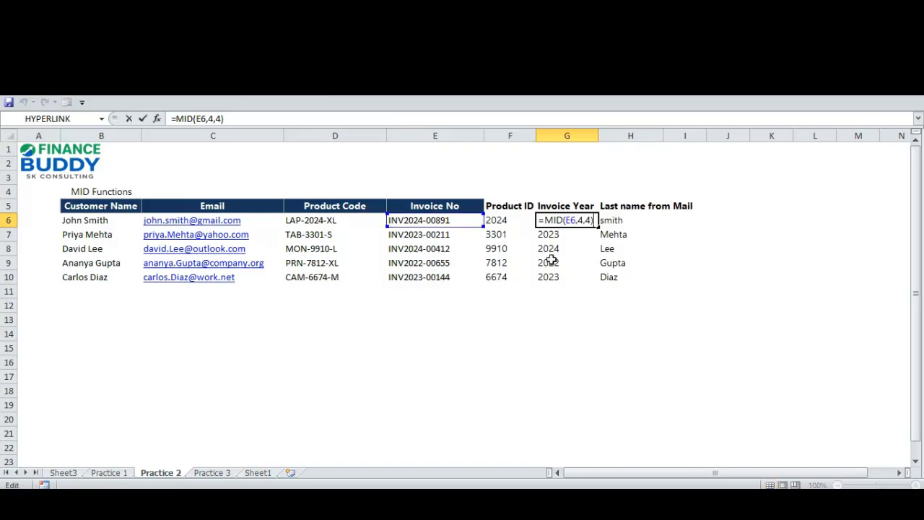
left_click(570, 220)
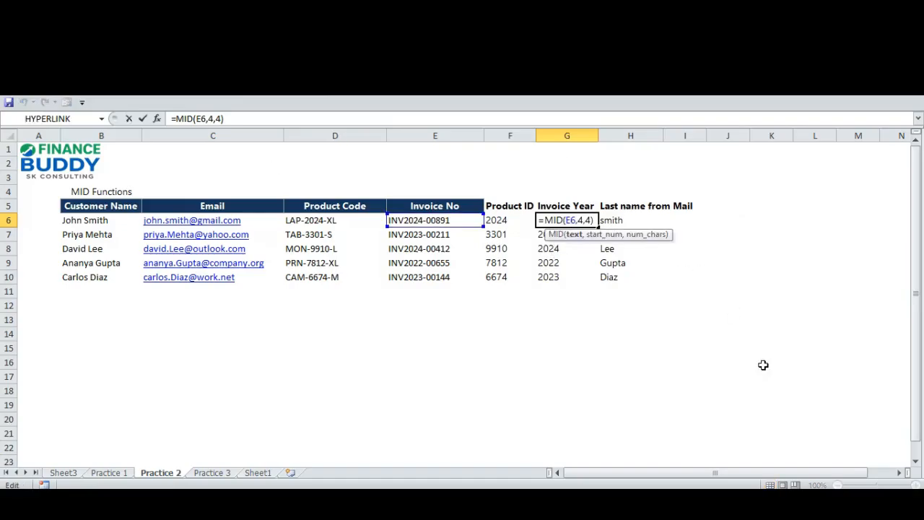
key("Right")
key("Right")
key("Right")
key("shift+Left")
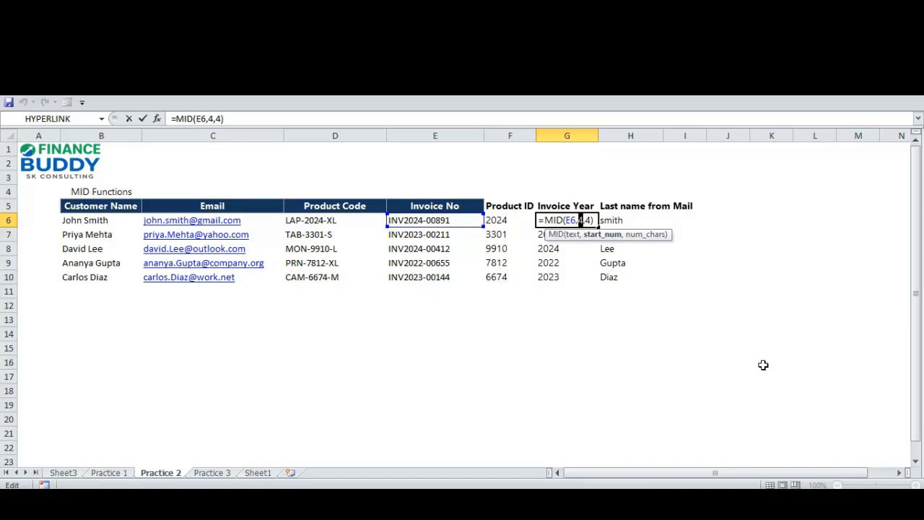
key("Right")
key("Right")
key("shift+Right")
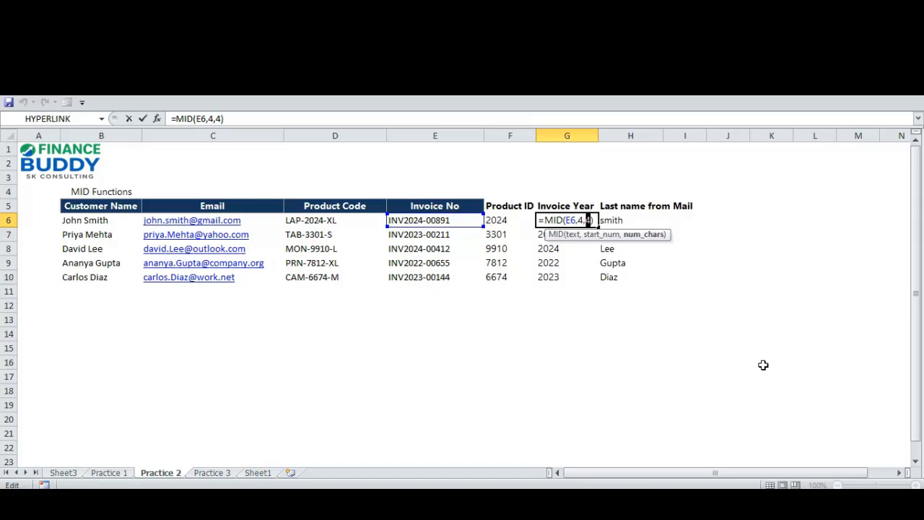
key("Left")
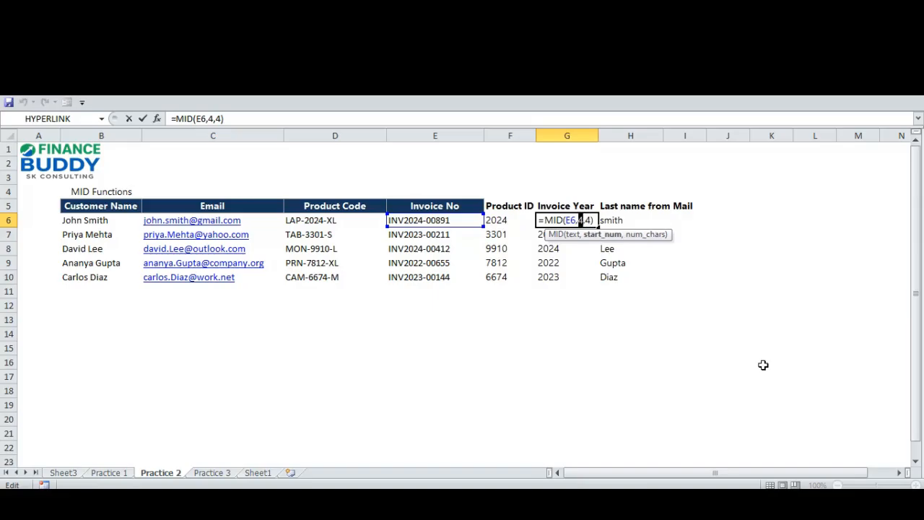
key("ctrl+Return")
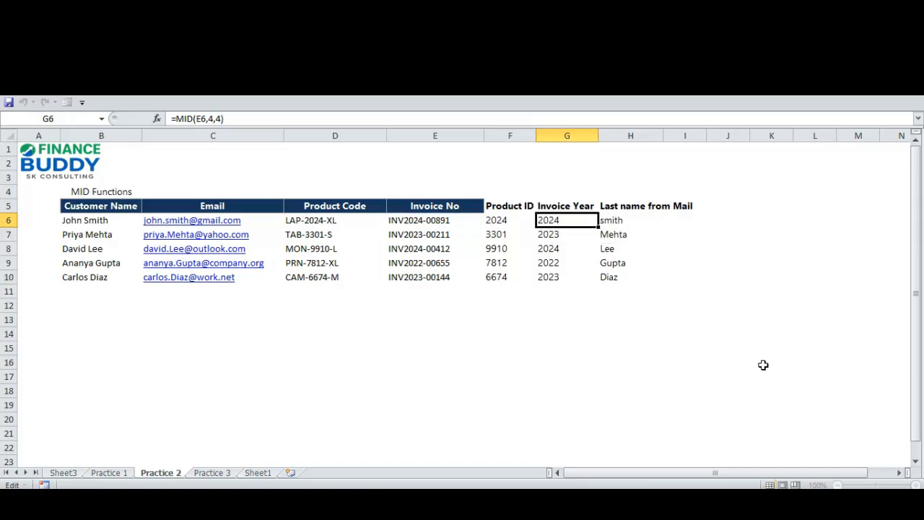
- Inspect the text argument of the last-name formula in H6 without changing it
key("Right")
key("F2")
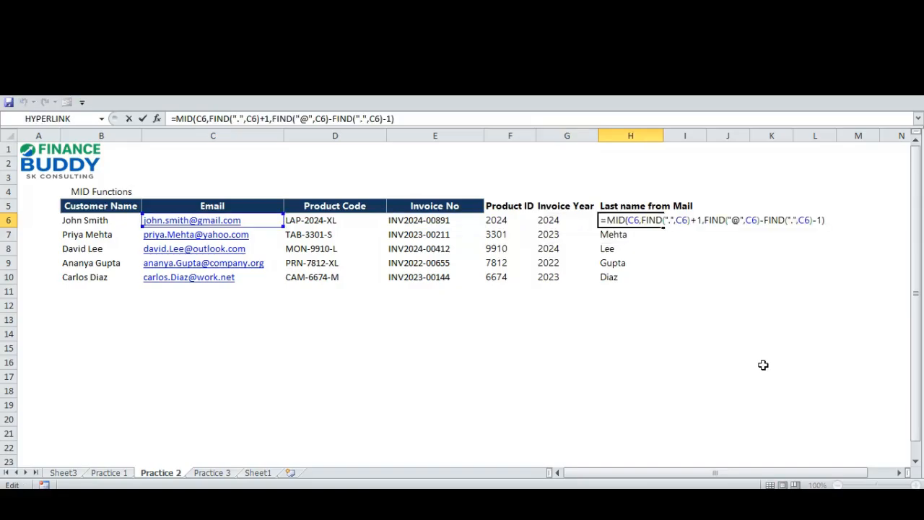
left_click(636, 221)
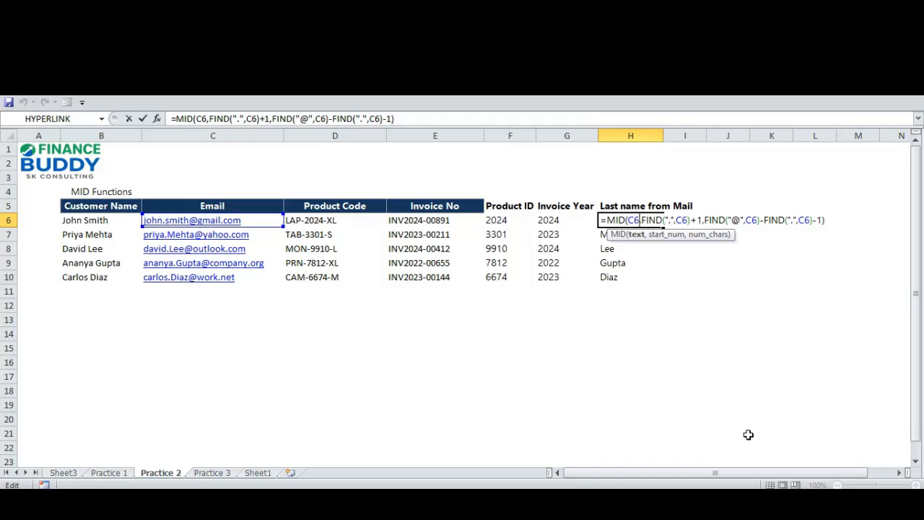
key("Escape")
- Highlight the start position argument of the Invoice Year formula in G6, then leave the formula as it is
key("Left")
key("F2")
key("Left")
key("Left")
key("Left")
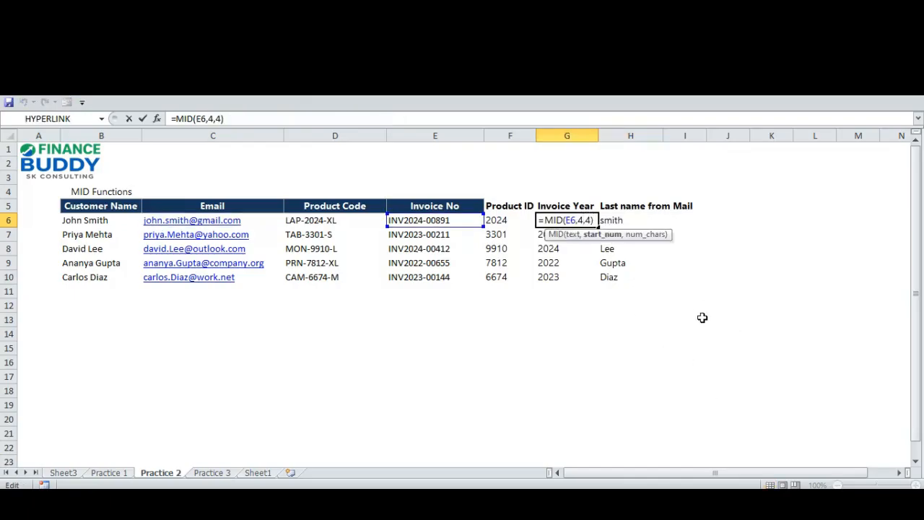
key("shift+Left")
key("Escape")
- Highlight the start position argument FIND(".",C6)+1 in H6's formula and examine its search text and added 1
key("Right")
key("F2")
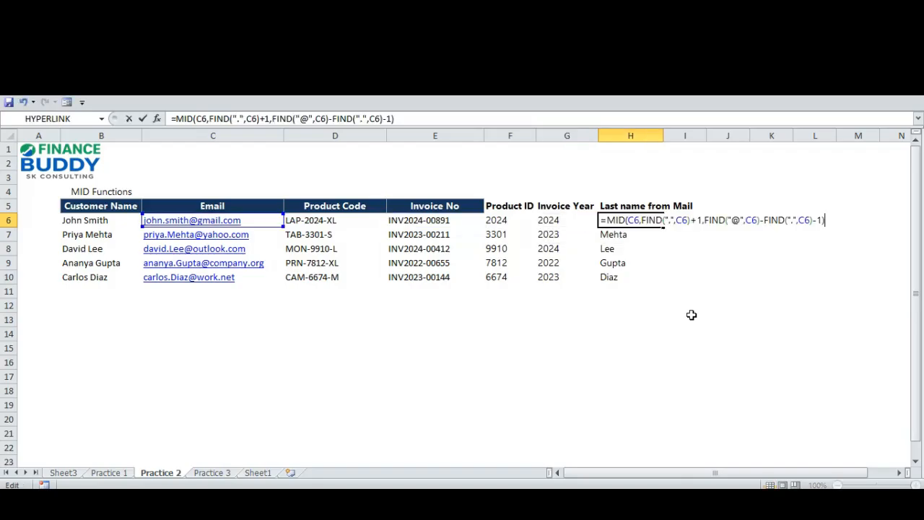
key("Left")
key("Left")
key("Left")
key("Left")
key("Left")
key("Left")
key("Left")
key("Left")
key("Left")
key("Left")
key("Left")
key("Left")
key("Left")
key("Left")
key("Left")
key("Left")
key("Left")
key("Left")
key("Left")
key("Left")
key("Left")
key("Left")
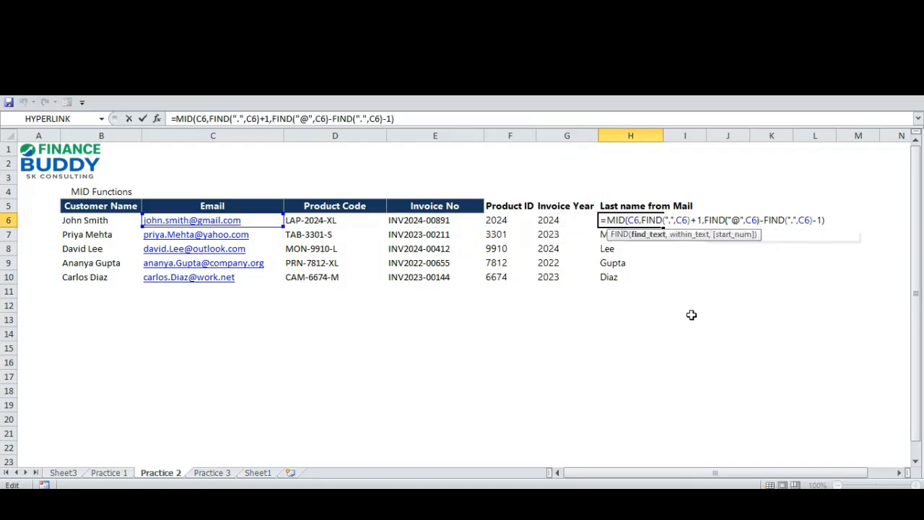
key("Left")
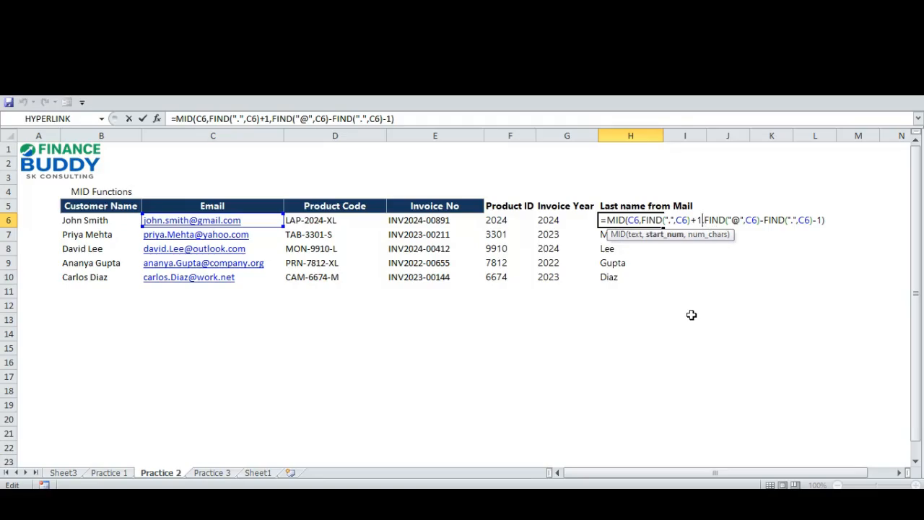
key("shift+Left")
key("shift+Left")
key("shift+Left")
key("shift+Left")
key("shift+Left")
key("shift+Left")
key("shift+Left")
key("shift+Left")
key("shift+Left")
key("shift+Left")
key("shift+Left")
key("shift+Left")
key("shift+Left")
key("shift+Left")
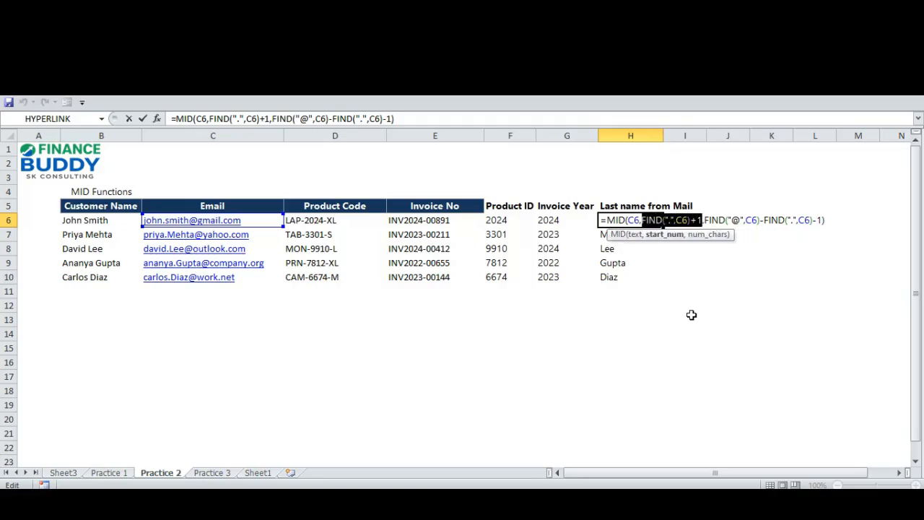
left_click(673, 219)
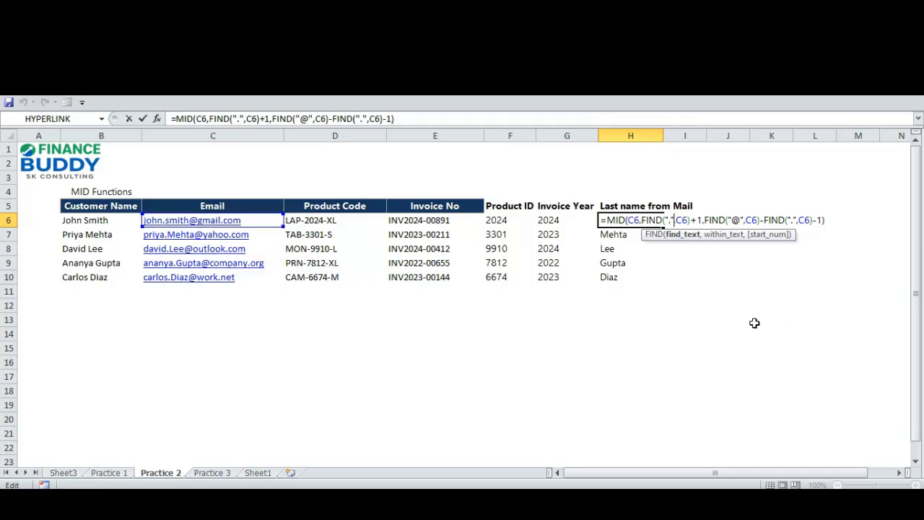
key("Right")
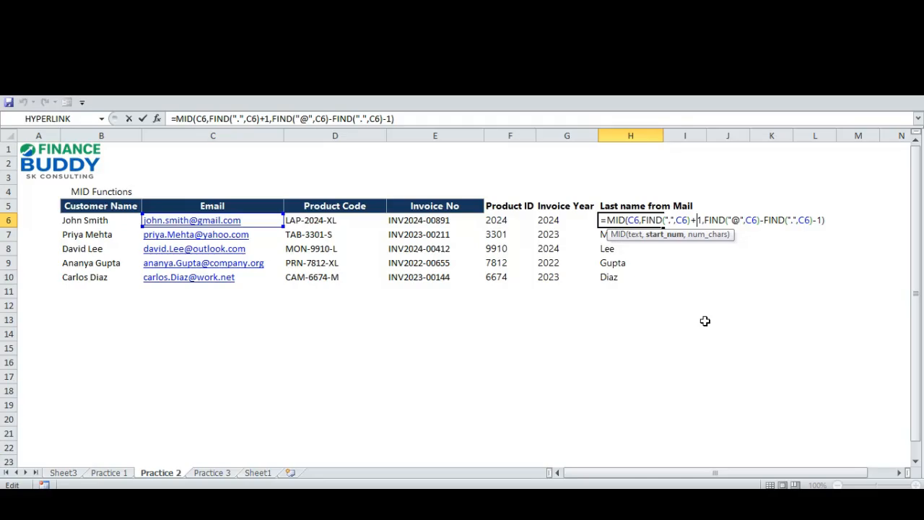
- Examine the terms FIND("@",C6), FIND(".",C6) and the subtracted 1 in H6's character count argument
key("Right")
key("Right")
key("Right")
key("Right")
key("Right")
key("Right")
key("Right")
key("Right")
key("Right")
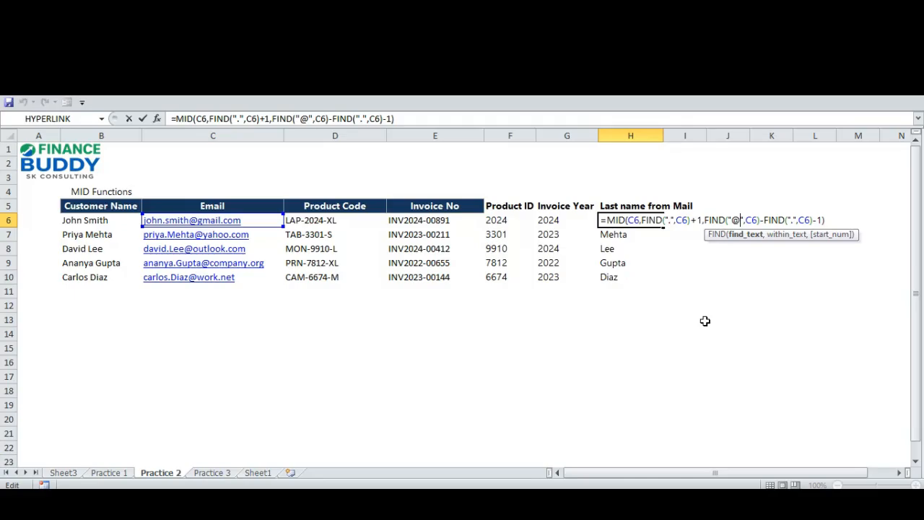
key("Right")
key("Right")
key("Right")
key("Right")
key("Right")
key("Right")
key("Right")
key("Right")
key("Right")
key("Right")
key("Right")
key("Right")
key("Right")
key("Right")
key("Right")
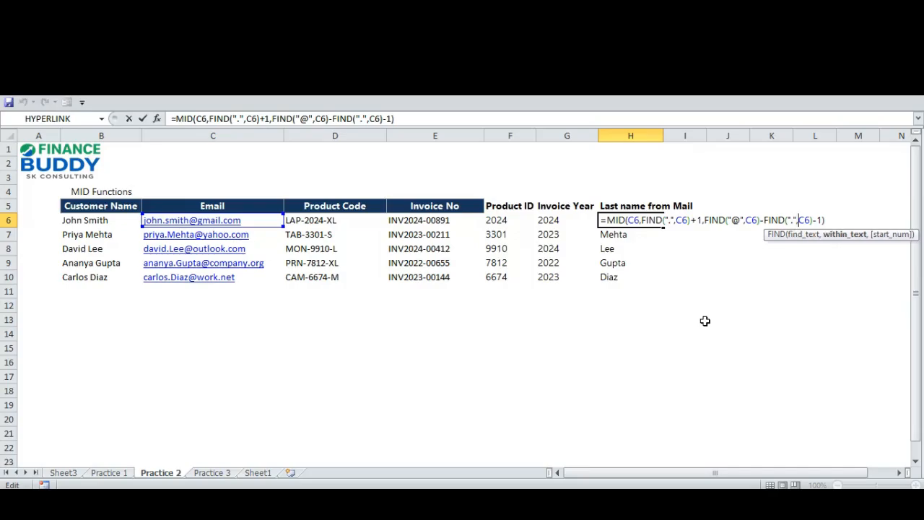
key("Right")
key("Right")
key("Right")
key("Right")
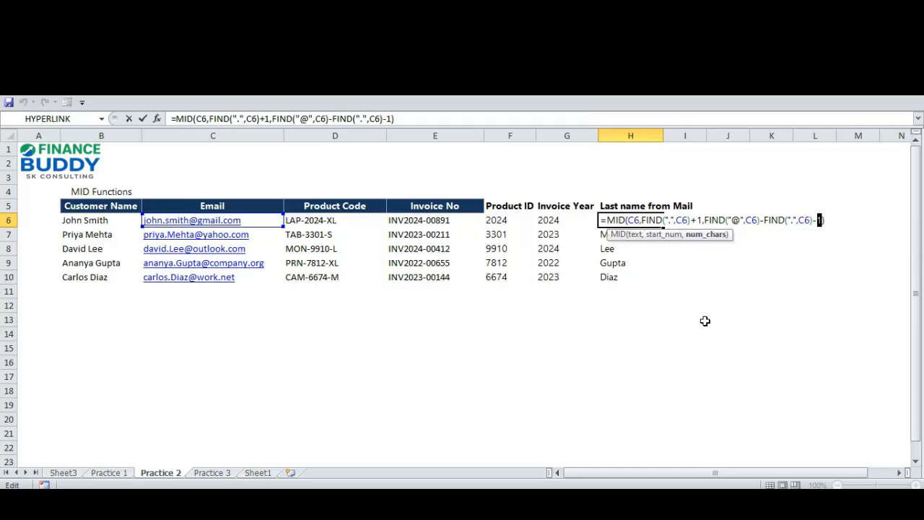
- Highlight the whole character count argument FIND("@",C6)-FIND(".",C6)-1 in H6, then leave the formula without changes
key("shift+Left")
key("shift+Left")
key("shift+Left")
key("shift+Left")
key("shift+Left")
key("shift+Left")
key("shift+Left")
key("shift+Left")
key("shift+Left")
key("shift+Left")
key("shift+Left")
key("shift+Left")
key("shift+Left")
key("shift+Left")
key("shift+Left")
key("shift+Left")
key("shift+Left")
key("shift+Left")
key("shift+Left")
key("shift+Left")
key("shift+Left")
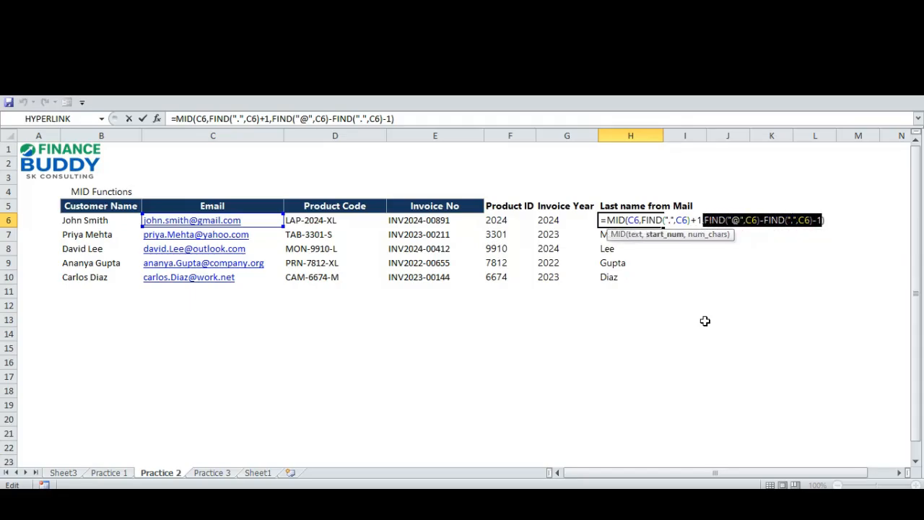
key("shift+Right")
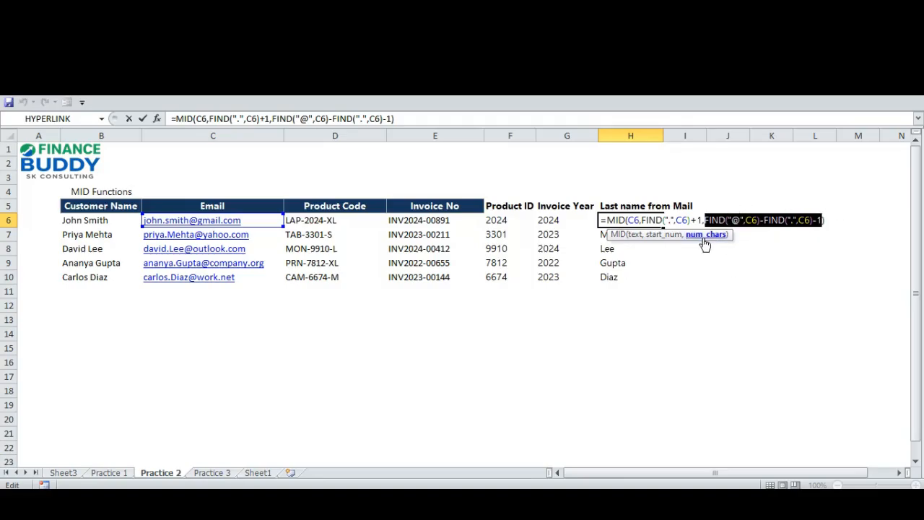
key("Escape")
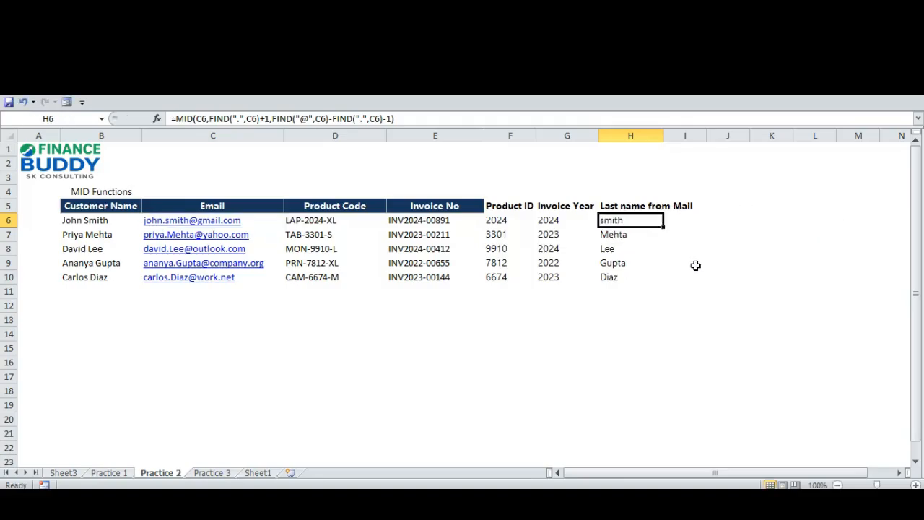
- Examine the "@" search text of the FIND("@",C6) term in the last name formula in H6
key("Left")
key("Left")
key("Right")
key("F2")
key("Escape")
key("Right")
key("F2")
key("Left")
key("Left")
key("Left")
key("Left")
key("Left")
key("Left")
key("Left")
key("Left")
key("Left")
key("Left")
key("Left")
key("Left")
key("Left")
key("Left")
key("Left")
key("Left")
key("Left")
key("Left")
key("Left")
key("Left")
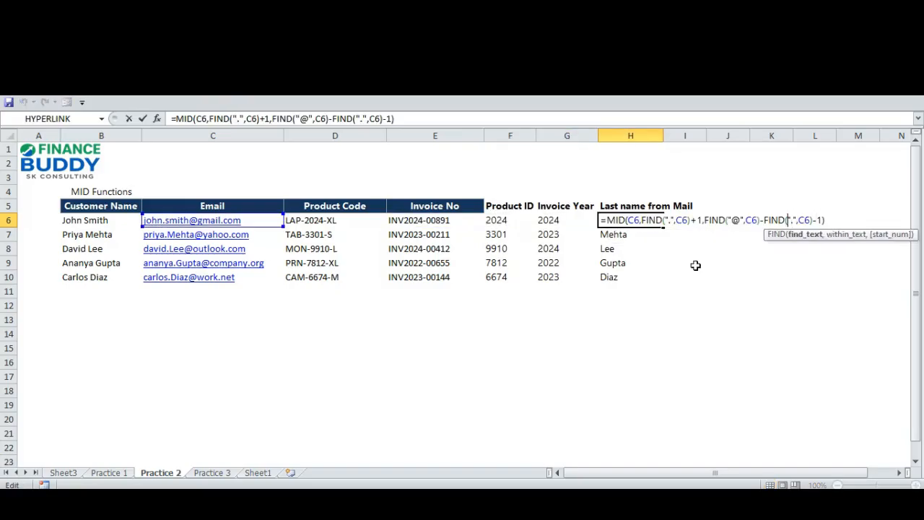
key("Right")
key("Right")
key("Right")
key("Right")
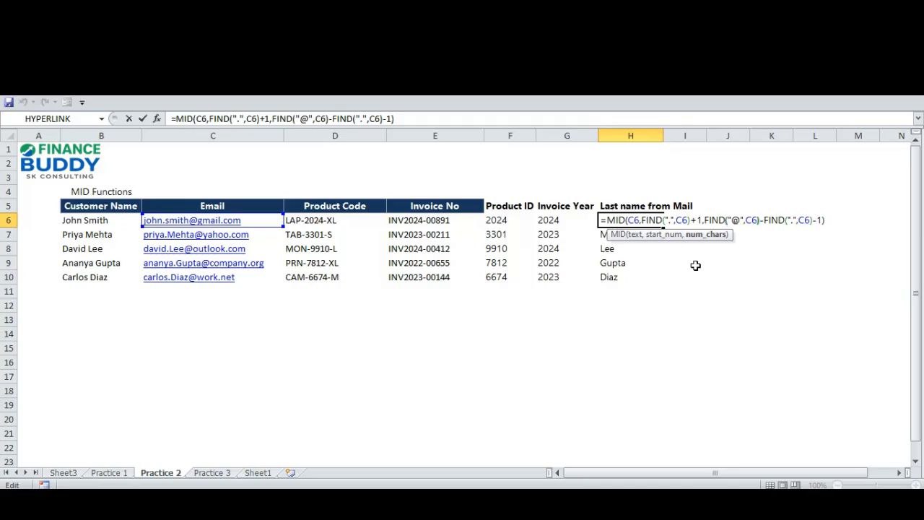
key("Right")
key("Right")
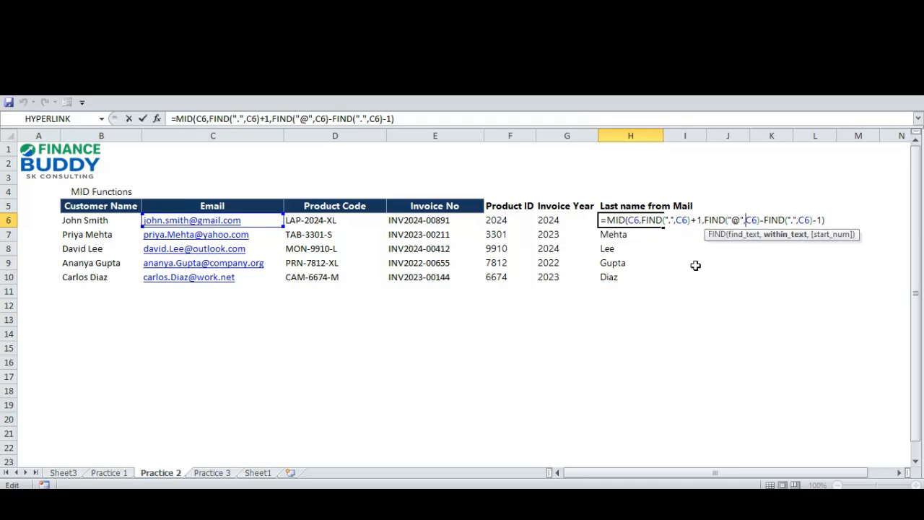
key("Left")
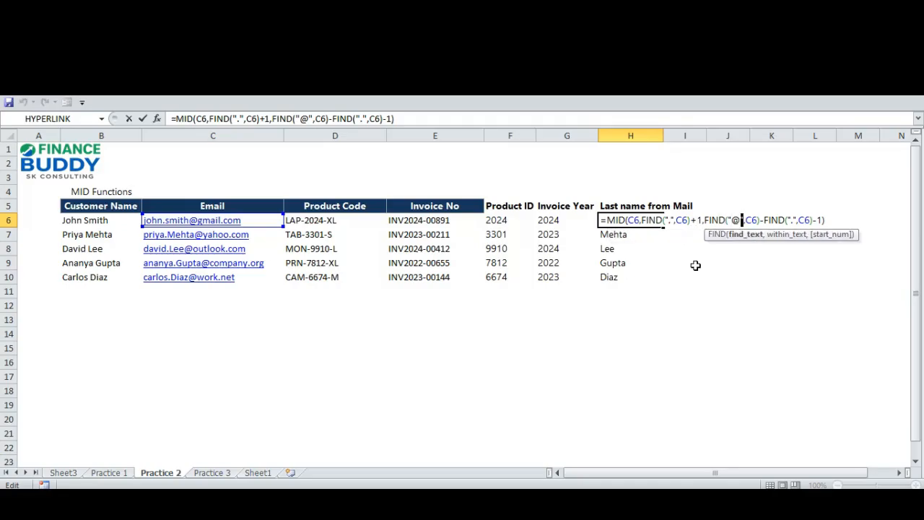
- Examine and highlight the subtracted FIND(".",C6) term in H6's character count argument
key("Right")
key("Right")
key("Right")
key("Right")
key("Right")
key("Right")
key("Right")
key("Right")
key("Right")
key("Right")
key("Right")
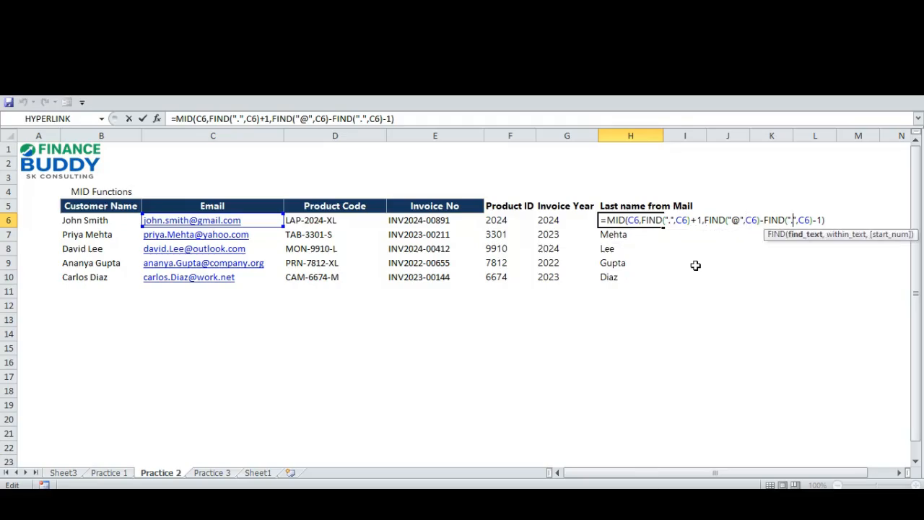
key("Right")
key("Right")
key("Right")
key("Right")
key("shift+Left")
key("shift+Left")
key("shift+Left")
key("shift+Left")
key("shift+Left")
key("shift+Left")
key("shift+Left")
key("shift+Left")
key("Right")
key("Right")
key("Right")
key("Right")
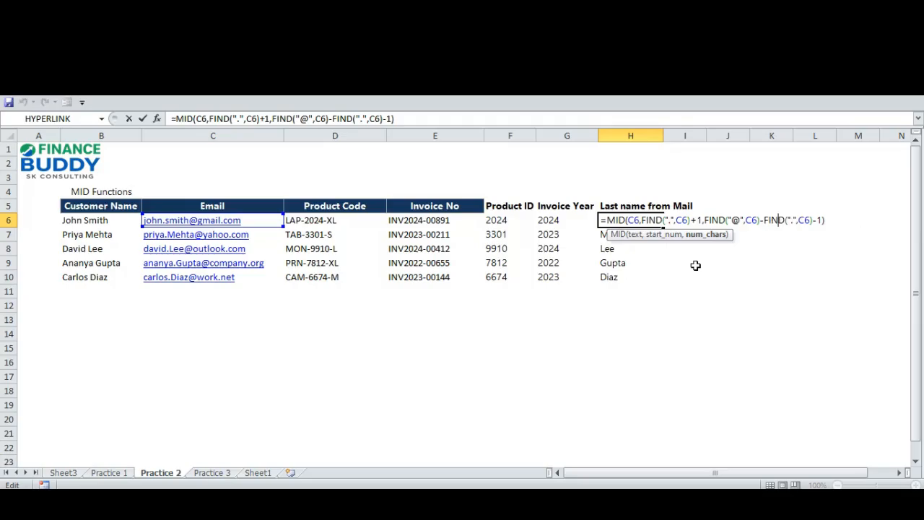
key("Right")
key("Right")
key("Right")
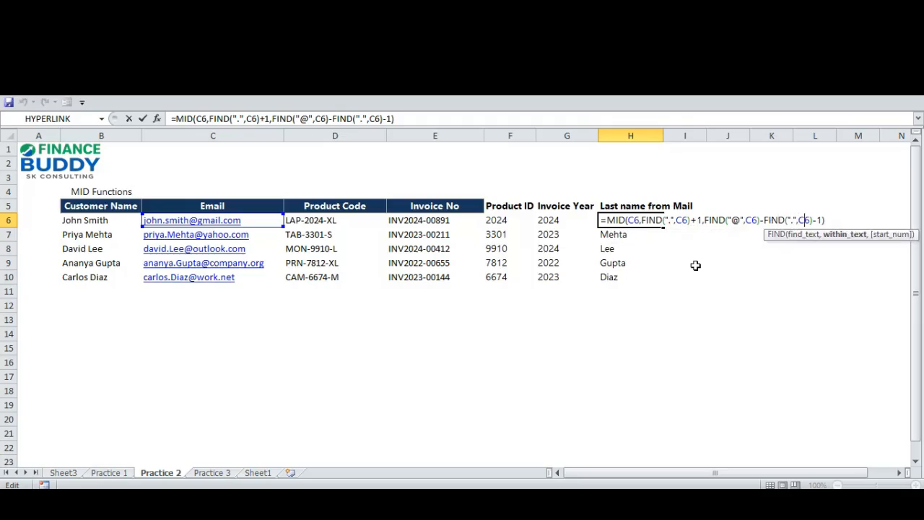
- Highlight the final -1 in H6's character count argument, then leave the formula without changes
key("Right")
key("Right")
key("Right")
key("Right")
key("shift+Left")
key("shift+Left")
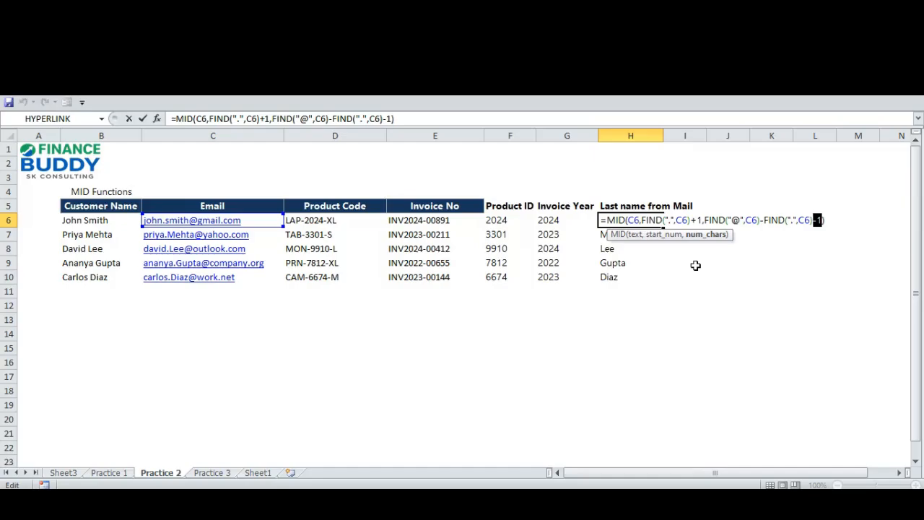
key("Return")
key("Up")
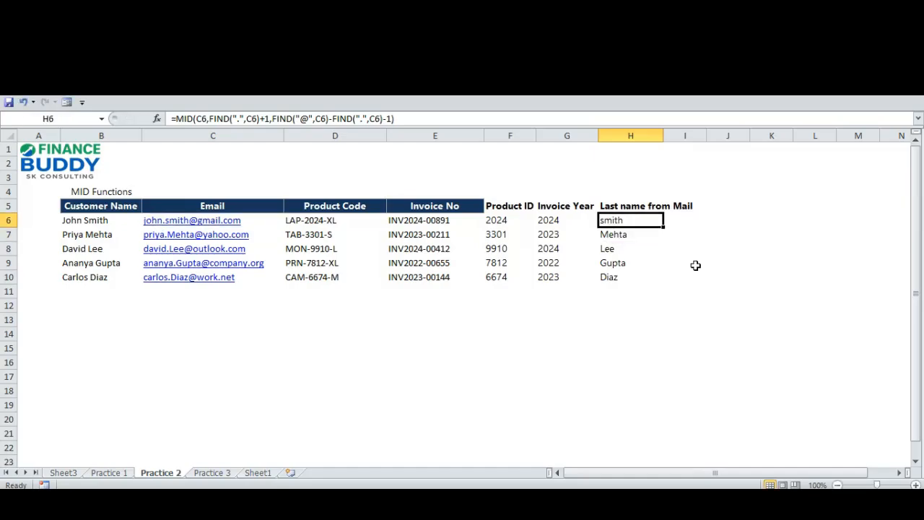
- Highlight the closing FIND(".",C6)-1 part of H6's formula, then leave the formula as it is
key("F2")
key("shift+Left")
key("shift+Left")
key("shift+Left")
key("shift+Left")
key("shift+Left")
key("shift+Left")
key("shift+Left")
key("shift+Left")
key("shift+Left")
key("shift+Left")
key("shift+Left")
key("shift+Left")
key("shift+Left")
key("shift+Left")
key("shift+Left")
key("shift+Left")
key("shift+Left")
key("shift+Left")
key("shift+Left")
key("shift+Left")
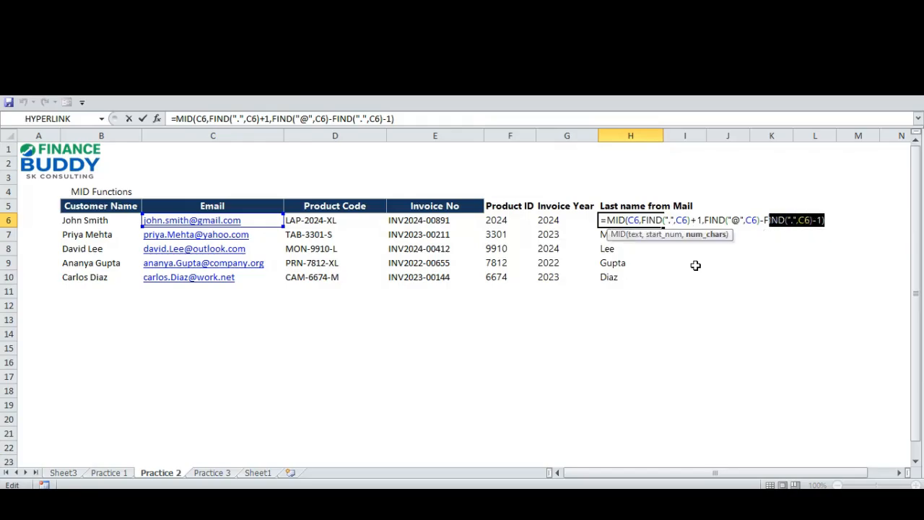
key("Tab")
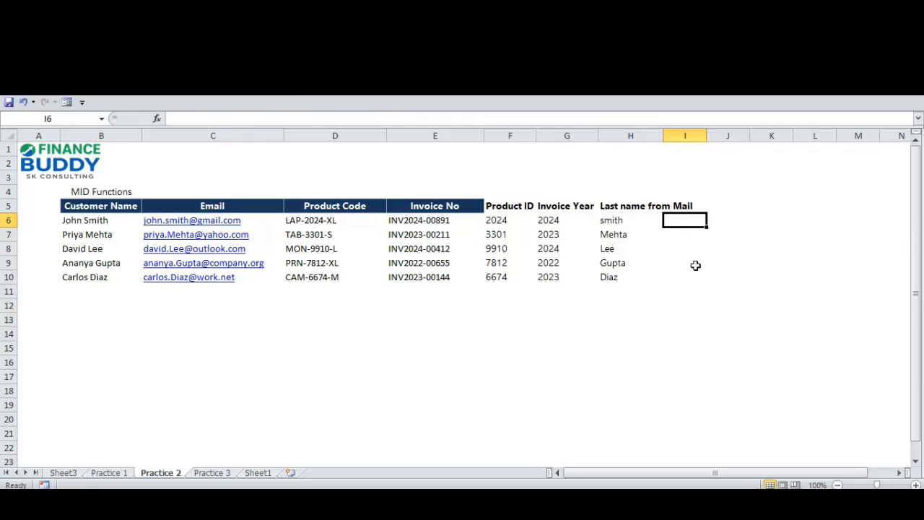
- Enter the formula =FIND("@",C6) in I6 to locate the @ sign in the first email
type("=fi")
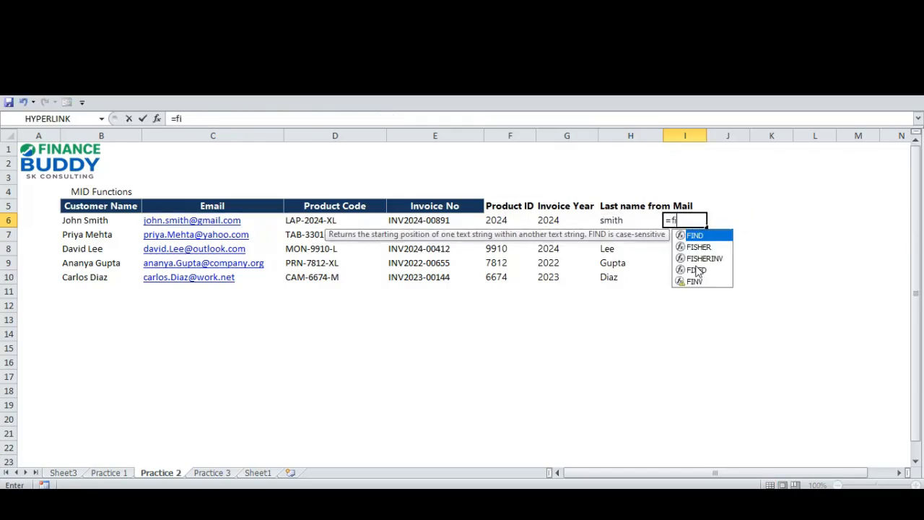
key("Tab")
key("ctrl+Left")
key("ctrl+Left")
key("Right")
key("Right")
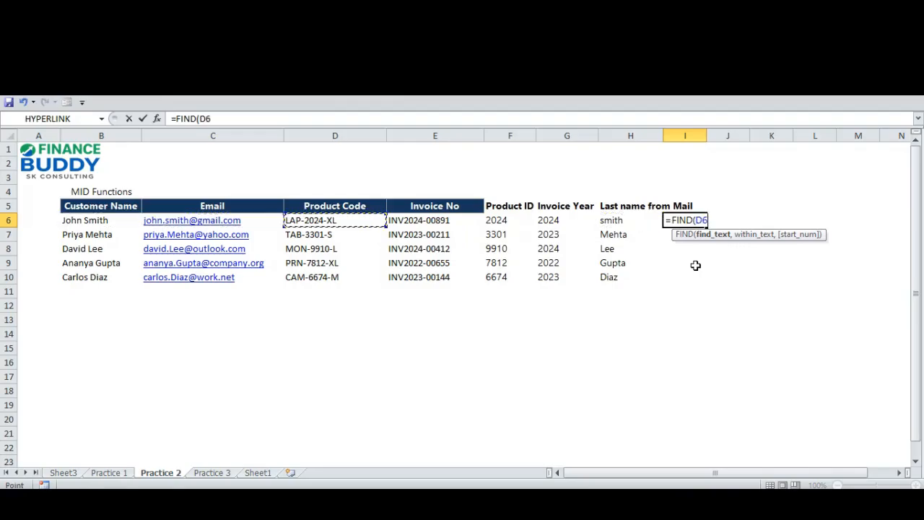
key("Left")
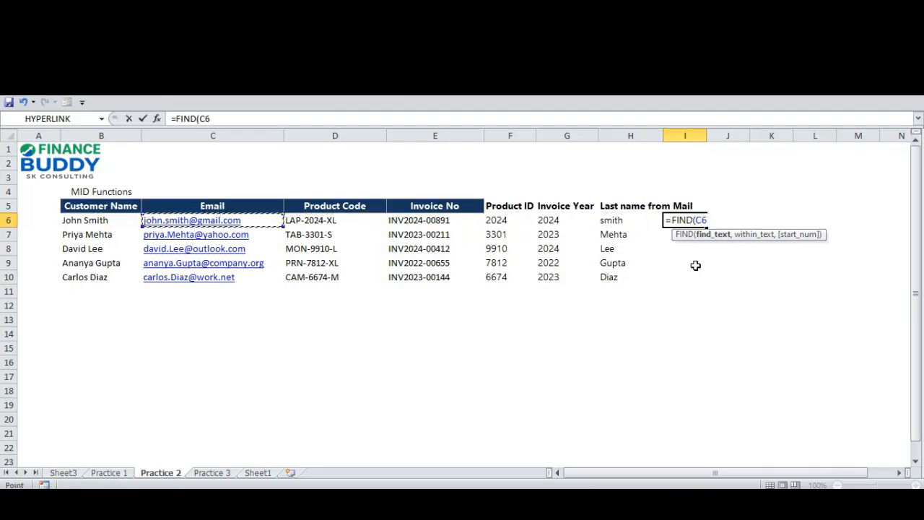
type(",")
key("BackSpace")
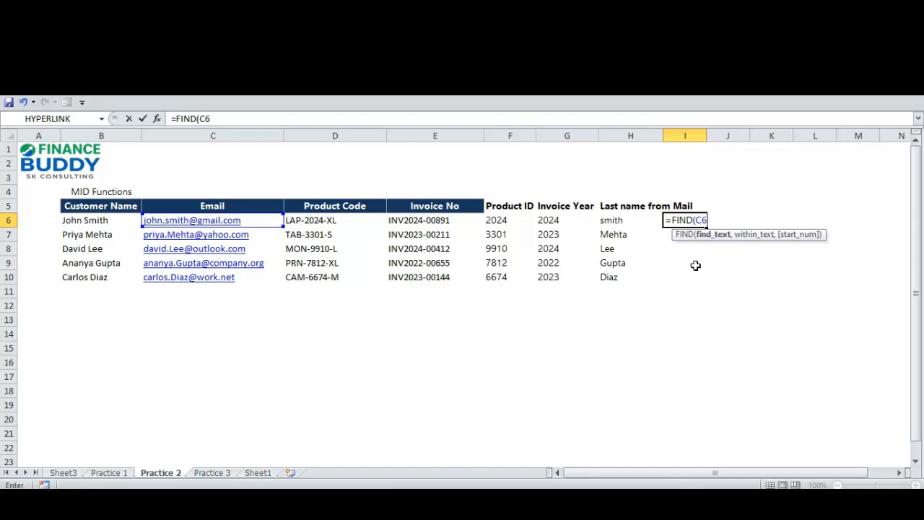
key("BackSpace")
key("BackSpace")
type("\"@")
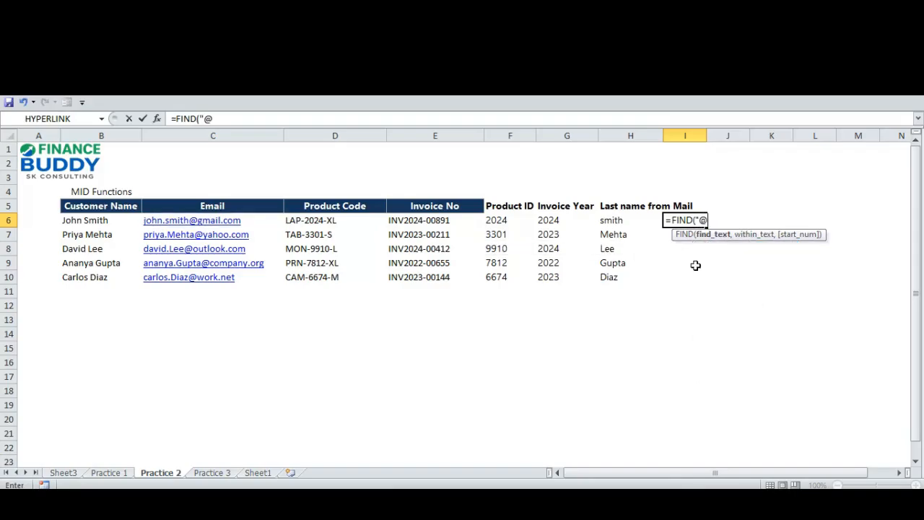
type("\",")
key("Left")
key("ctrl+Left")
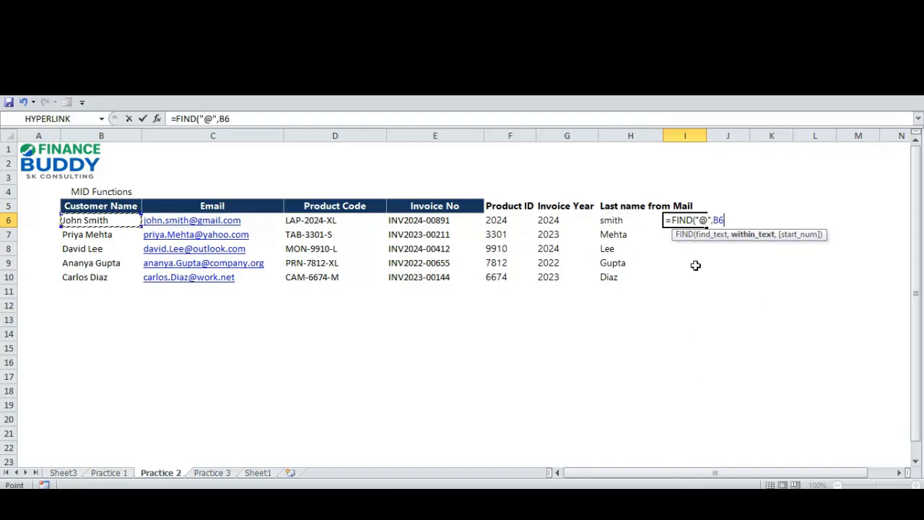
key("Right")
type(")")
key("ctrl+Return")
key("Left")
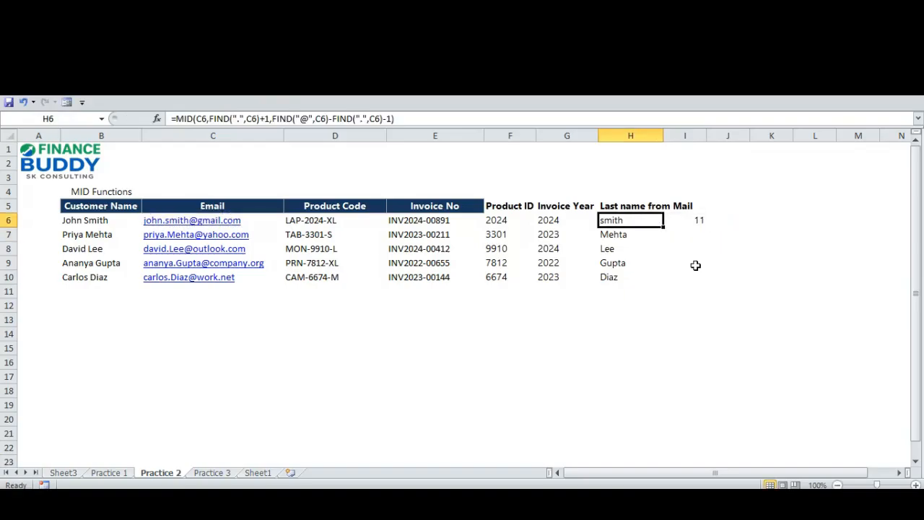
key("Right")
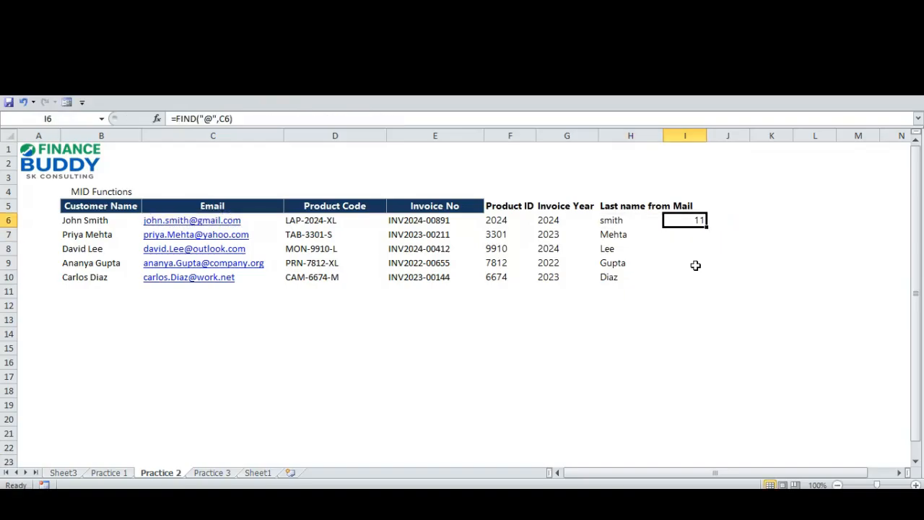
- Enter the formula =FIND(".",C6) in J6 to locate the dot in the first email
key("Right")
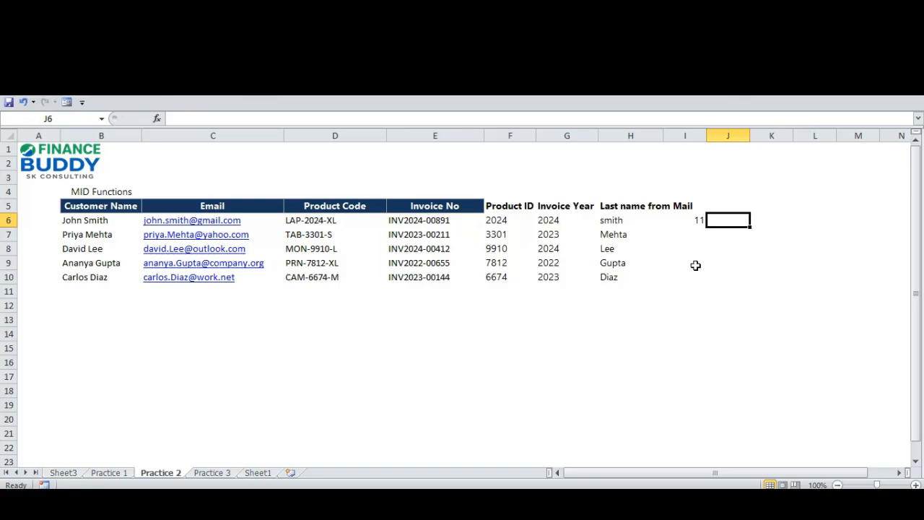
type("=fi")
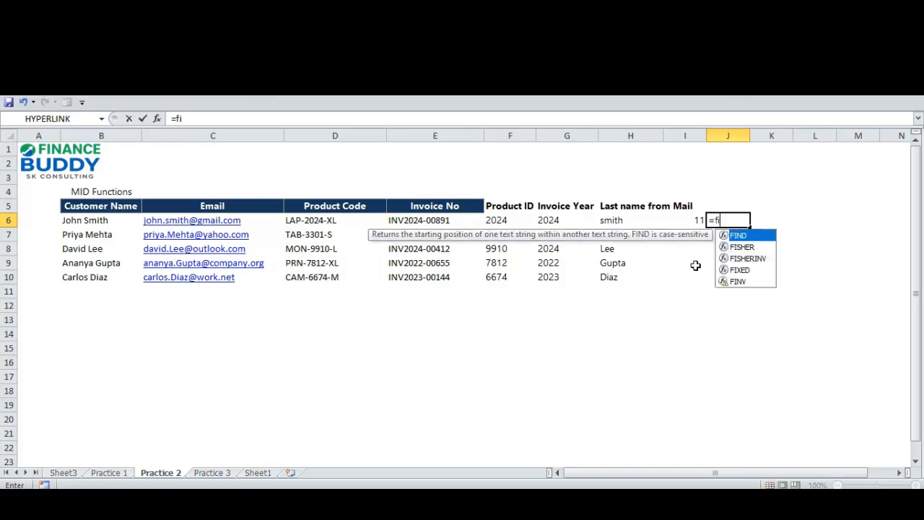
key("Tab")
key("Left")
key("ctrl+Left")
key("Right")
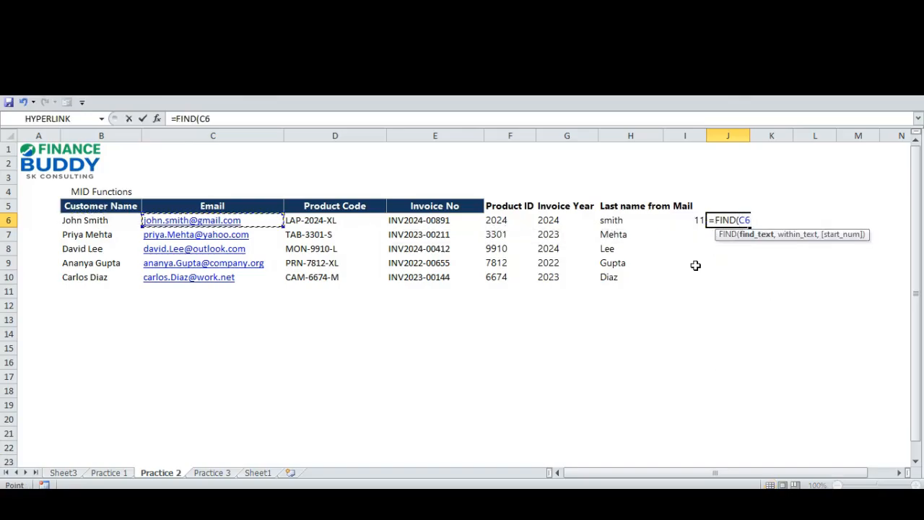
key("BackSpace")
key("BackSpace")
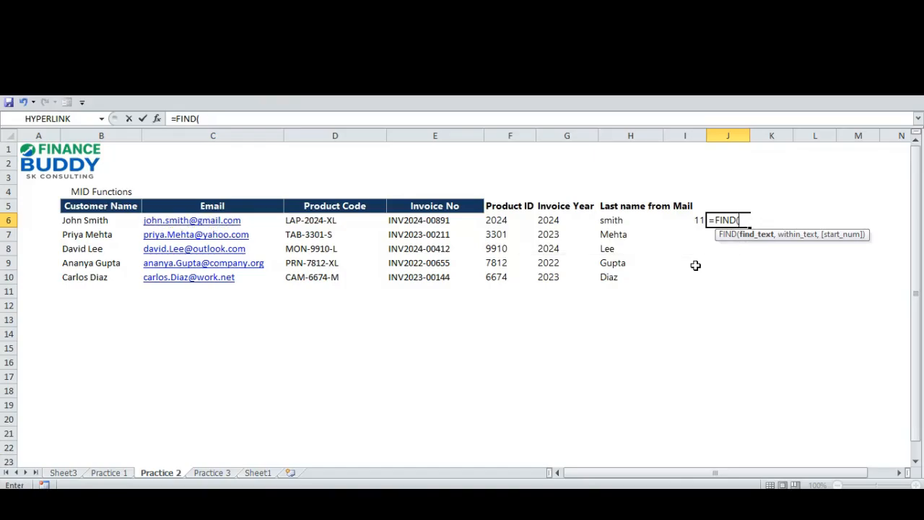
type("\".\",")
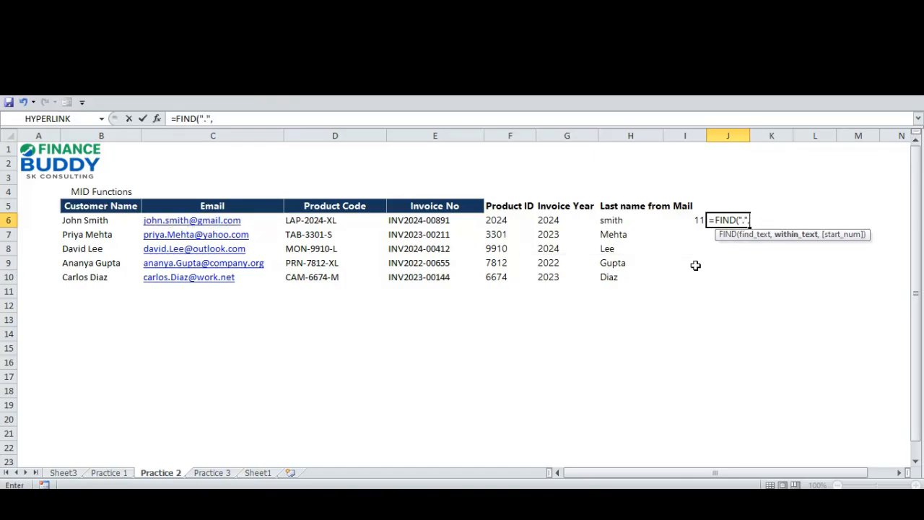
key("Left")
key("Left")
key("ctrl+Left")
key("Right")
type(")")
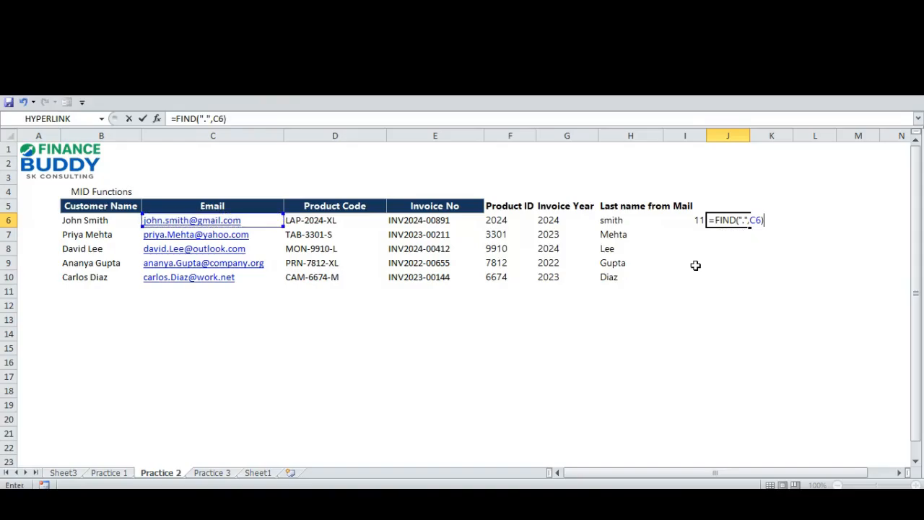
key("ctrl+Return")
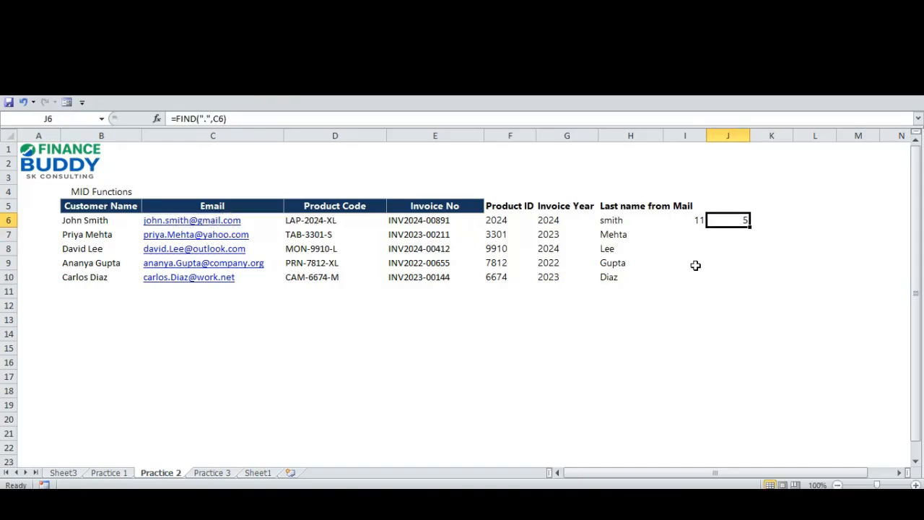
- Enter the formula =I6-J6-1 in K6 to calculate the last name's character count
key("Right")
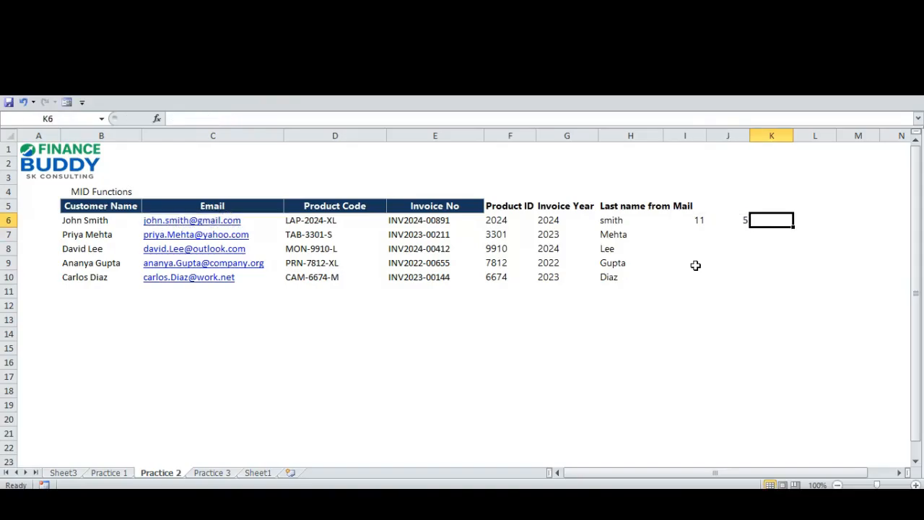
type("=")
key("Left")
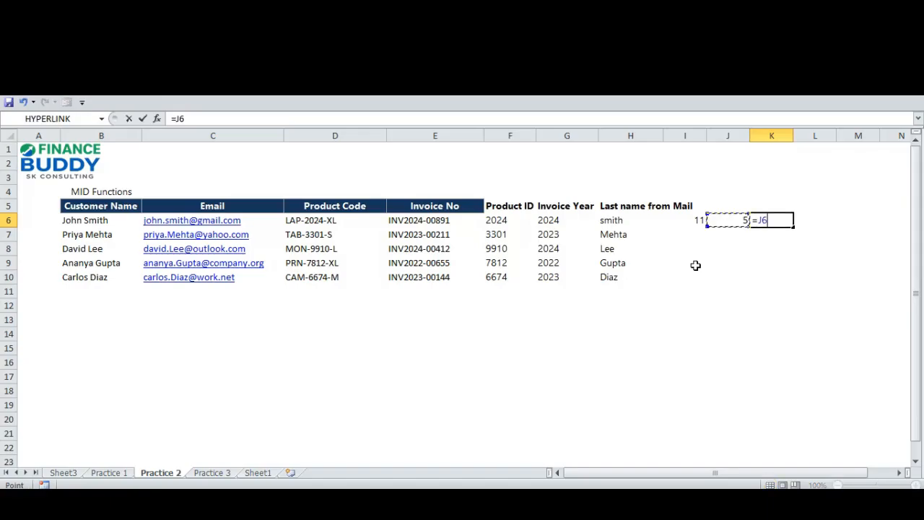
key("Left")
type("-")
key("Left")
type("-")
key("Left")
key("Right")
key("BackSpace")
key("BackSpace")
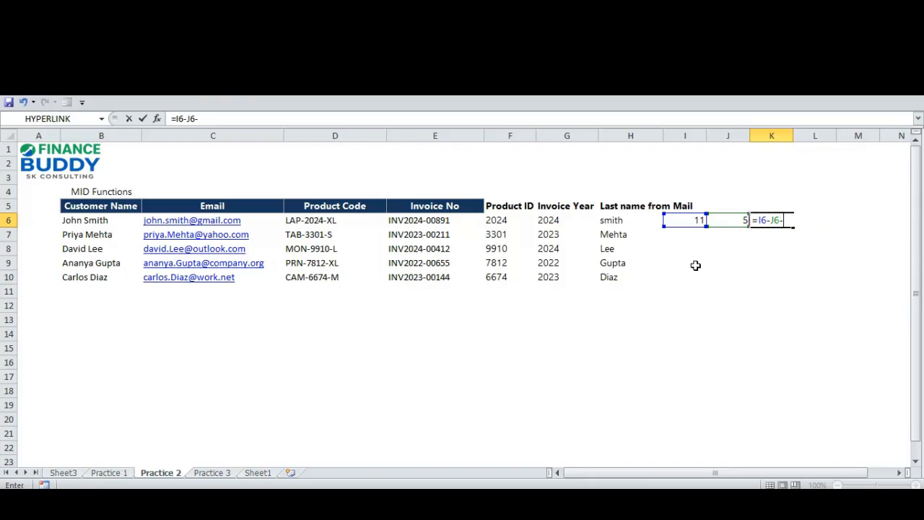
type("1")
key("Return")
- Compare the last name in H6 with the helper results in I6:K6, highlighting I6:J6 and the whole range I6:K6
key("Up")
key("Left")
key("Left")
key("Left")
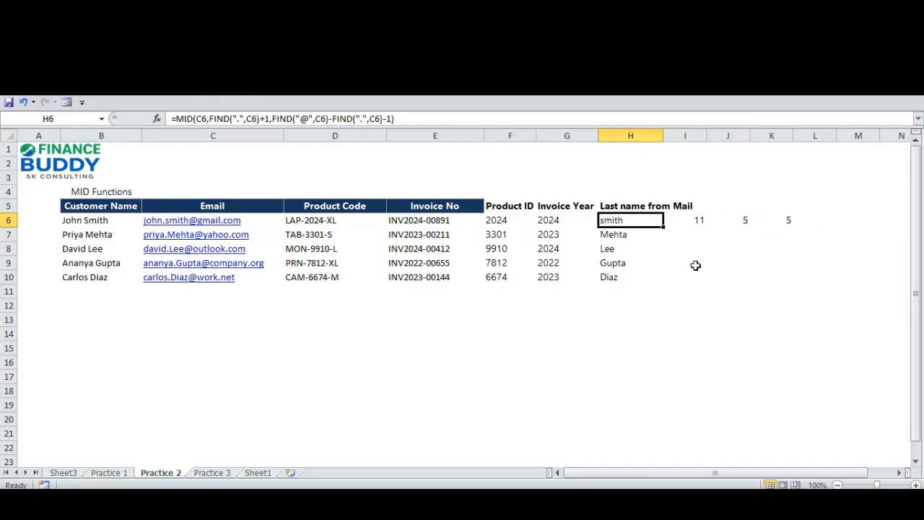
key("Right")
key("Right")
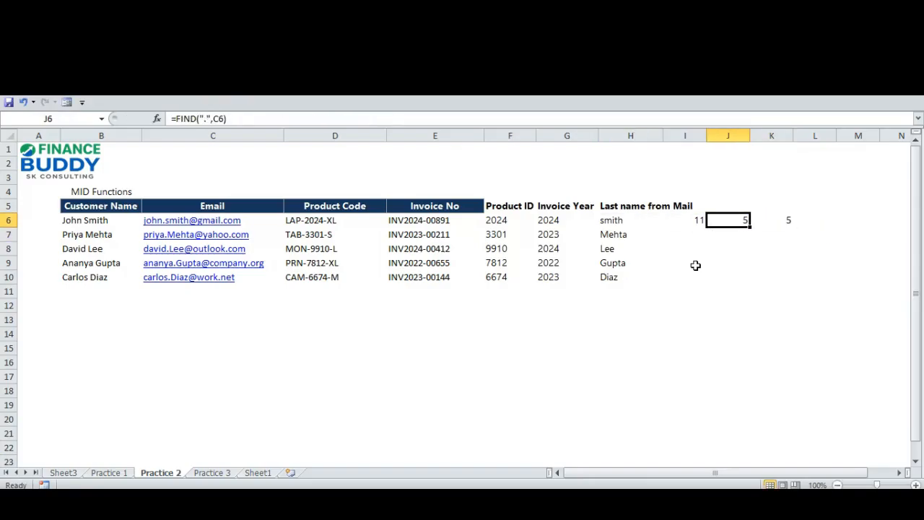
key("shift+Left")
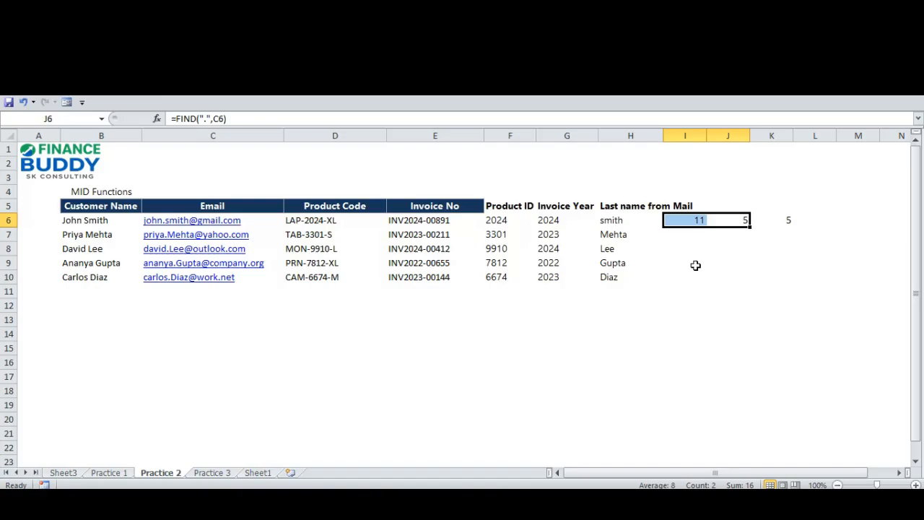
key("Right")
key("Left")
key("Left")
key("Right")
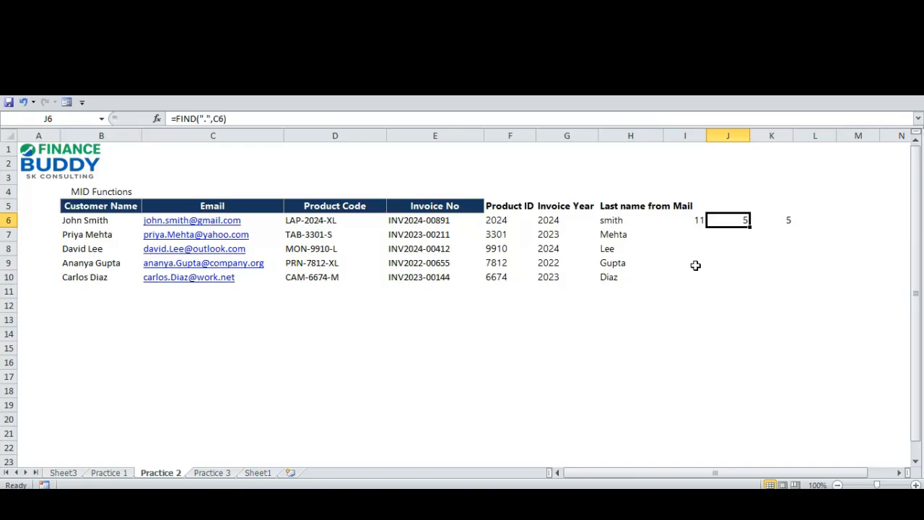
key("Right")
key("shift+Left")
key("shift+Left")
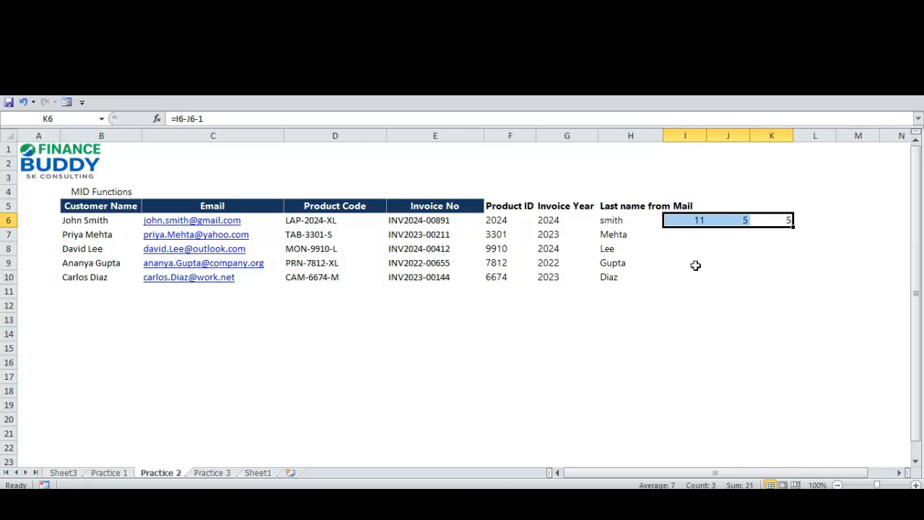
key("Left")
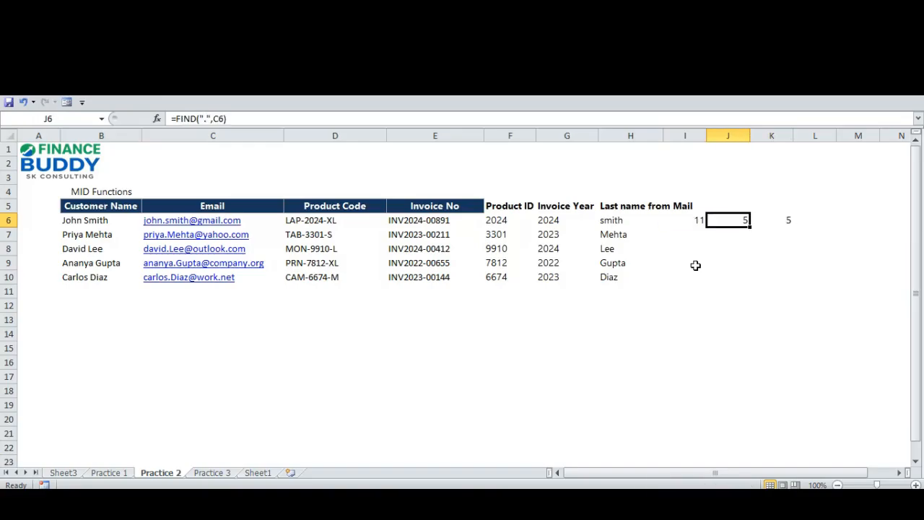